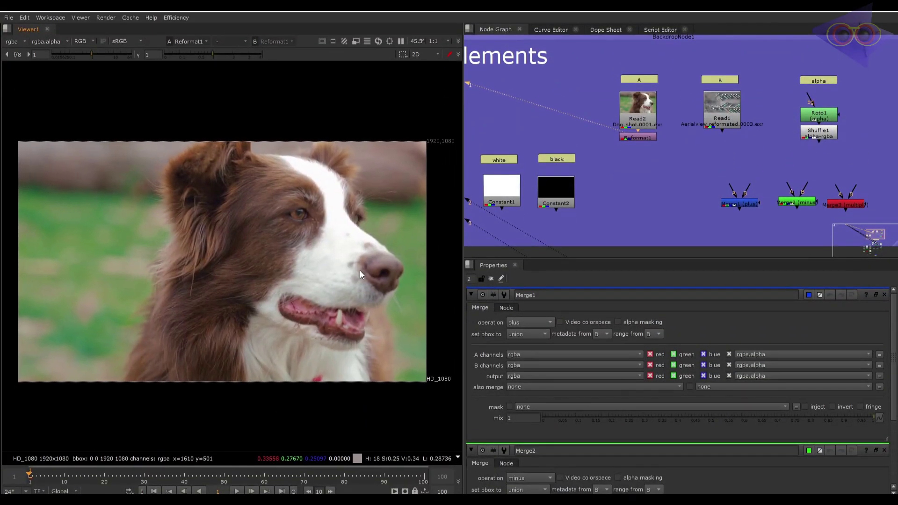
View the Reformat1 dog plate for element A and the Read1 aerial plate for element B in the viewer.
mouse_move(654, 170)
middle_mouse_down()
mouse_move(659, 174)
mouse_move(639, 174)
middle_mouse_up()
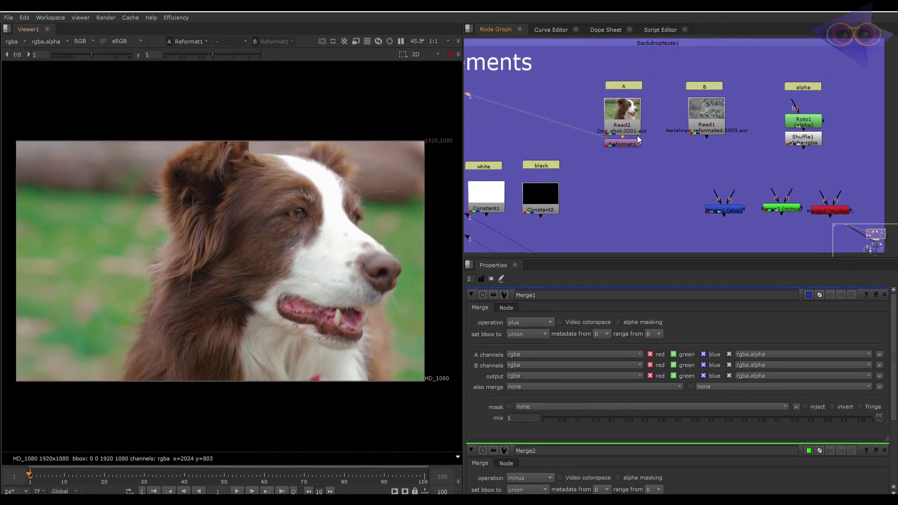
scroll(657, 90, "up", 2)
middle_click_drag(636, 111, 587, 112)
left_click(569, 163)
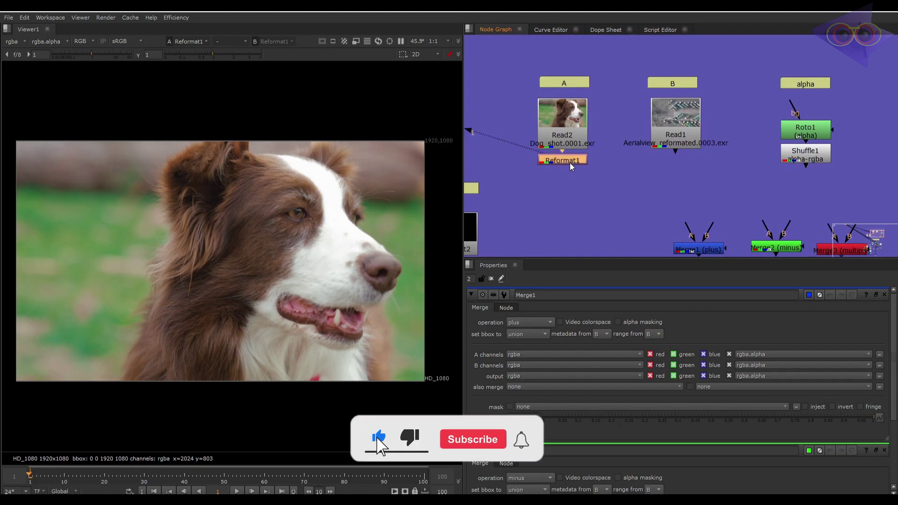
left_click(556, 187)
key("2")
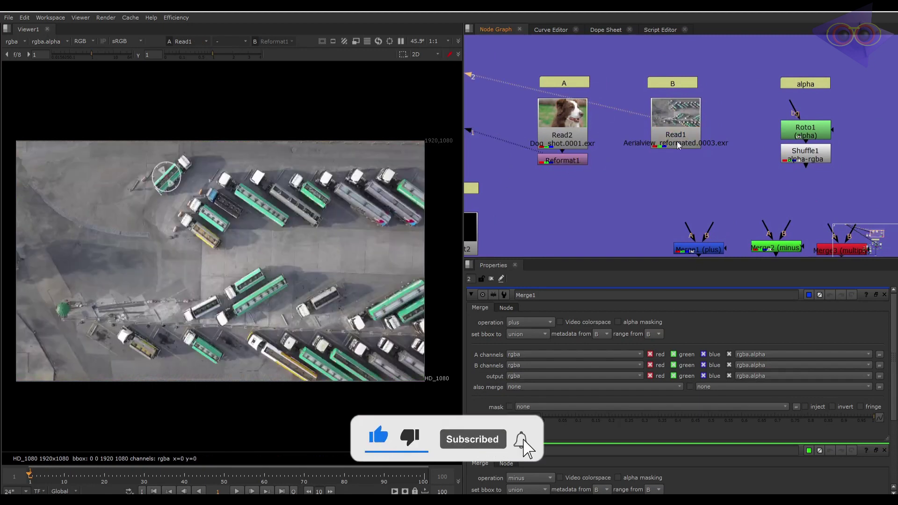
middle_click_drag(233, 256, 241, 259)
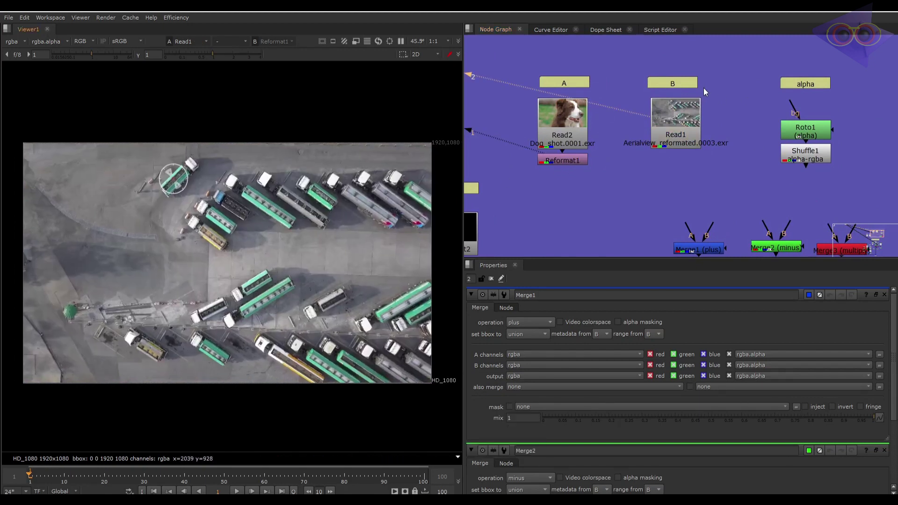
View the Shuffle1 alpha matte and compare it with the Reformat1 dog image.
left_click(808, 153)
key("2")
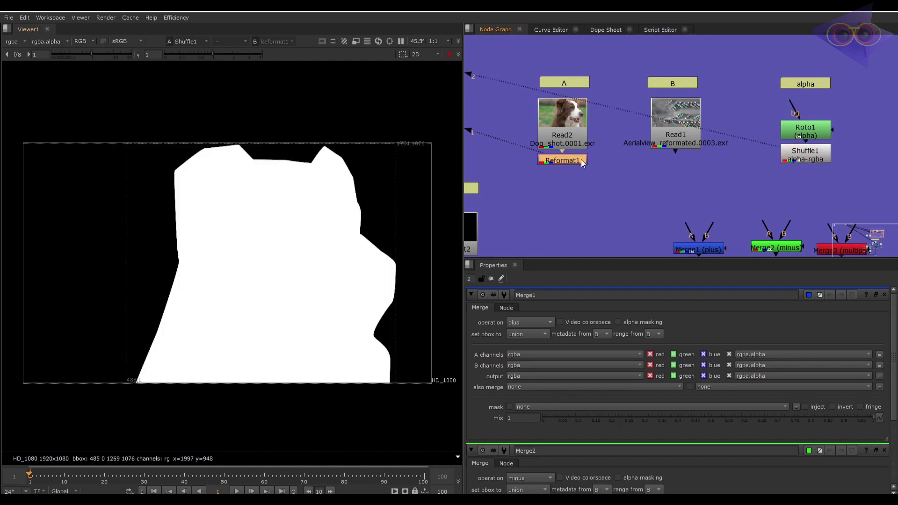
key("1")
key("2")
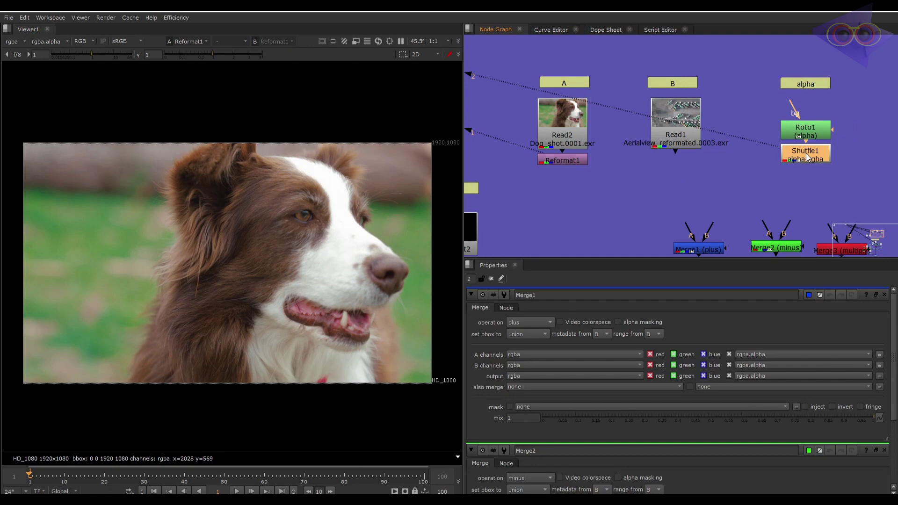
View the white Constant1 and the black Constant2 in the viewer.
middle_click_drag(541, 198, 705, 135)
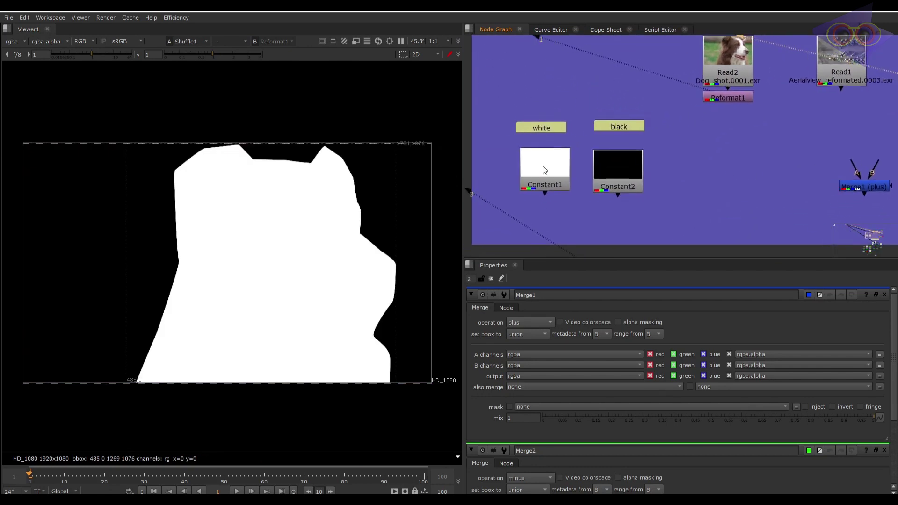
left_click(545, 167)
key("1")
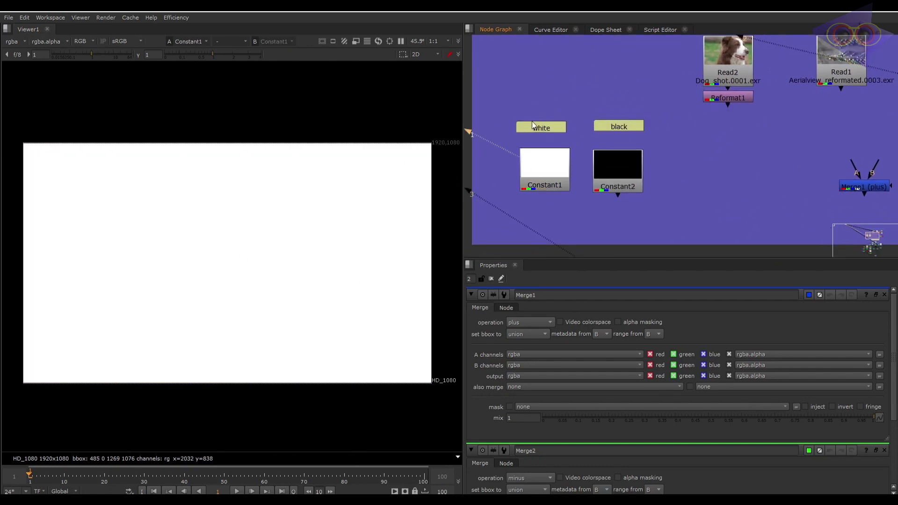
left_click(619, 163)
key("1")
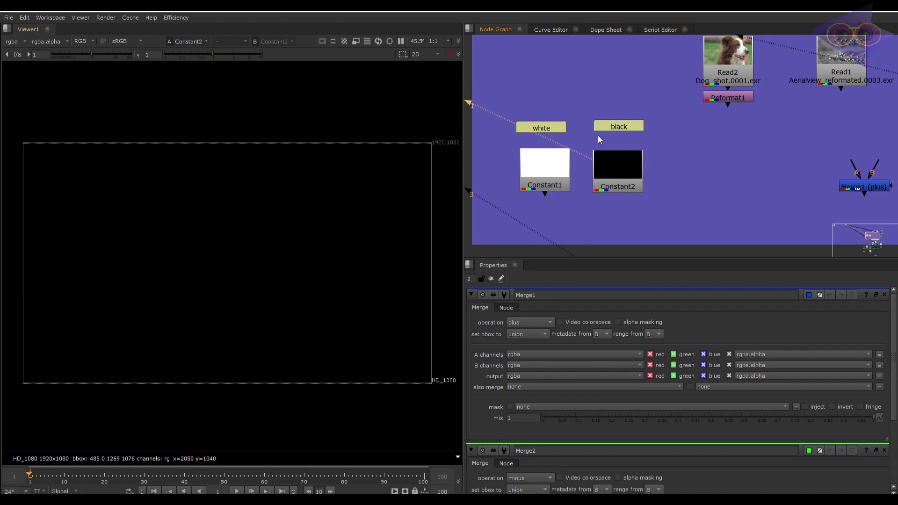
left_click(616, 125)
View the Merge1 (plus) node and open the properties of Merge2 (minus) and Merge3 (multiply) to inspect their operations.
middle_click_drag(710, 150, 556, 129)
middle_click_drag(748, 149, 571, 173)
scroll(520, 169, "up", 3)
left_click(553, 156)
key("1")
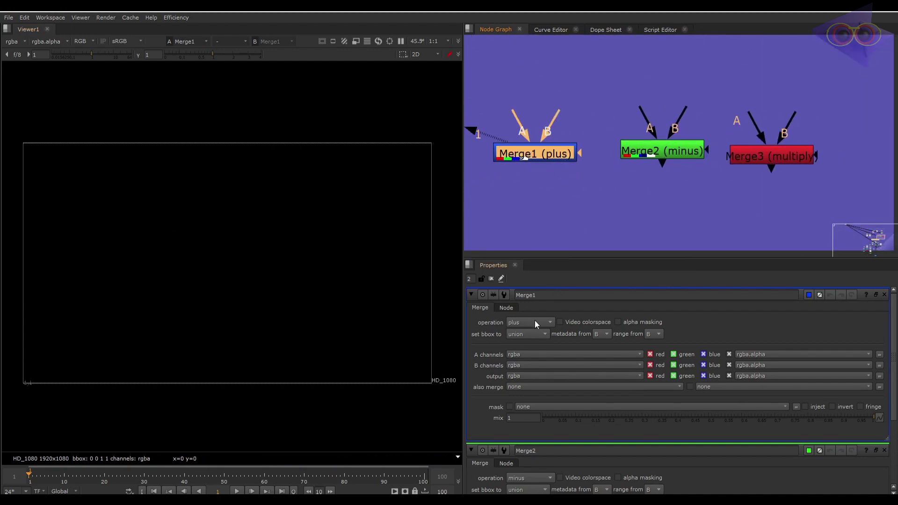
left_click(692, 155)
double_click(689, 156)
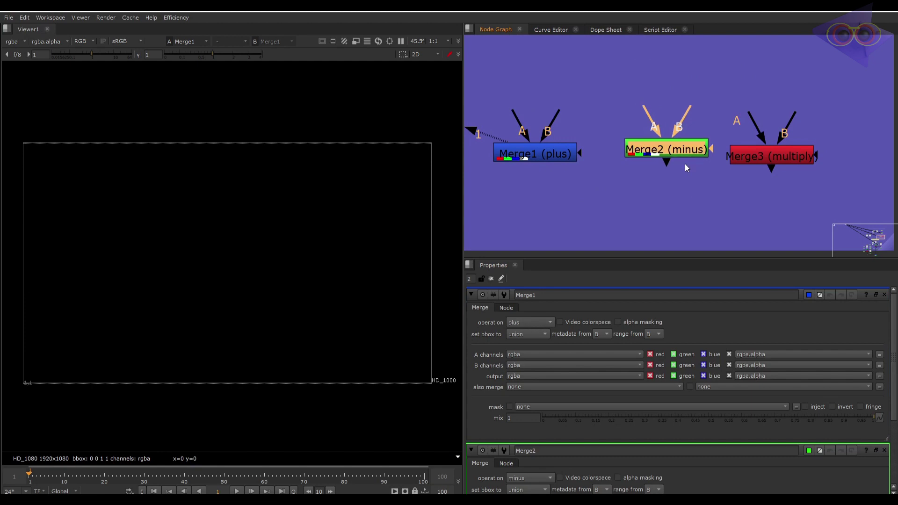
double_click(760, 150)
scroll(722, 162, "down", 3)
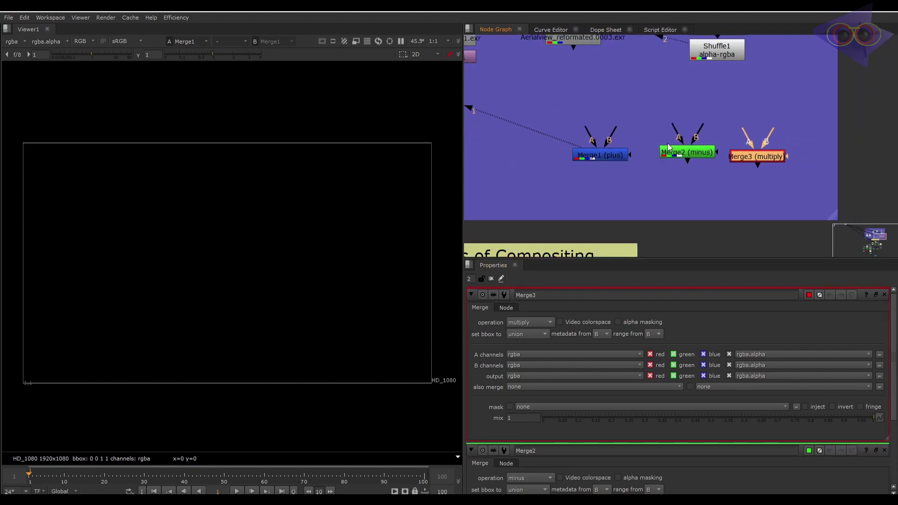
left_click(691, 158)
left_click(742, 192)
Examine the Maths of Compositing note and its formula below the elements backdrop.
scroll(708, 169, "down", 4)
middle_click_drag(608, 211, 734, 189)
scroll(725, 198, "up", 4)
scroll(696, 196, "down", 1)
middle_click_drag(685, 209, 684, 190)
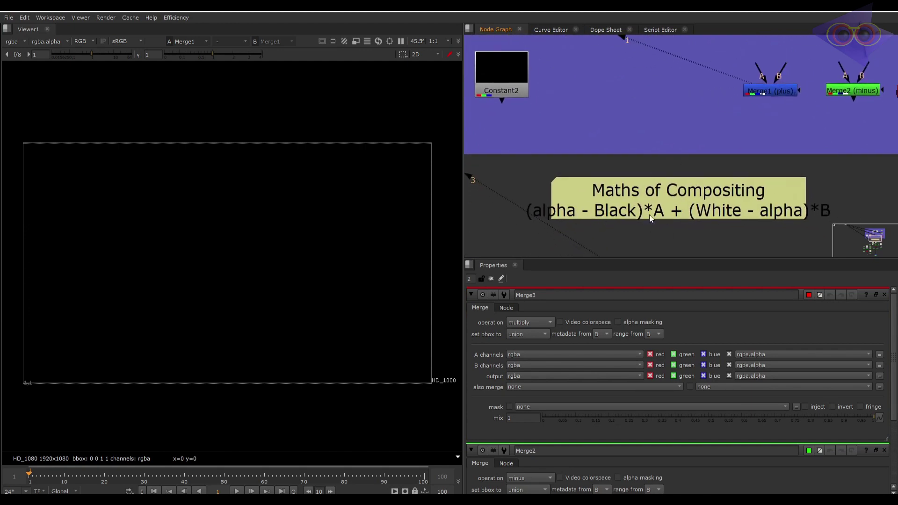
View the final plus merge at the bottom of the finished node tree and compare it with the other viewer inputs.
scroll(650, 218, "down", 6)
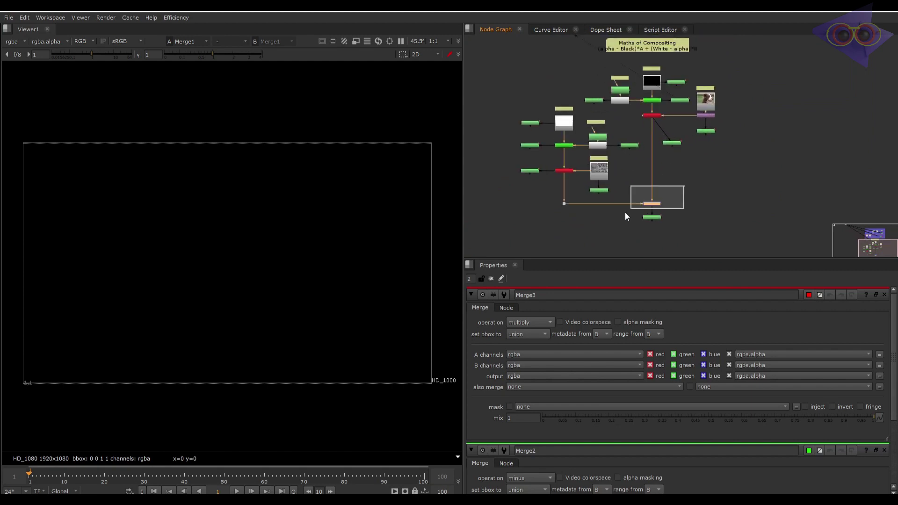
left_click_drag(625, 213, 624, 214)
key("1")
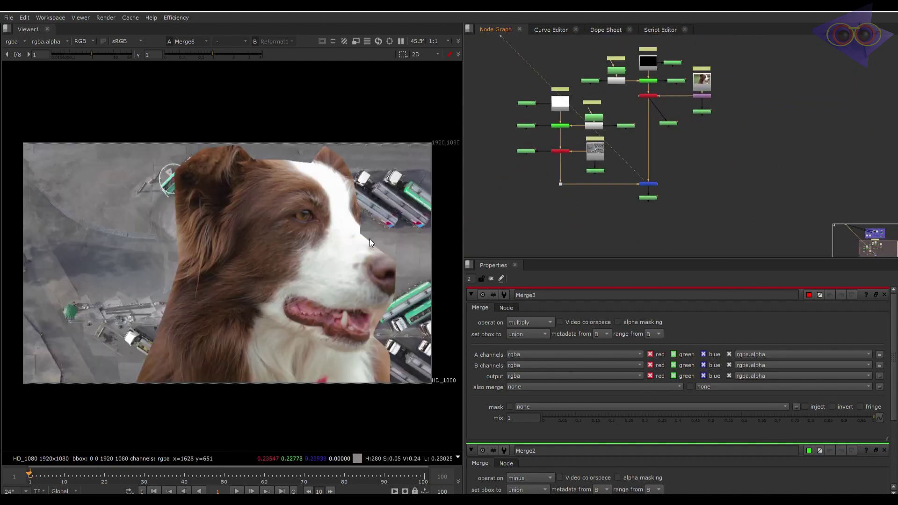
key("2")
key("1")
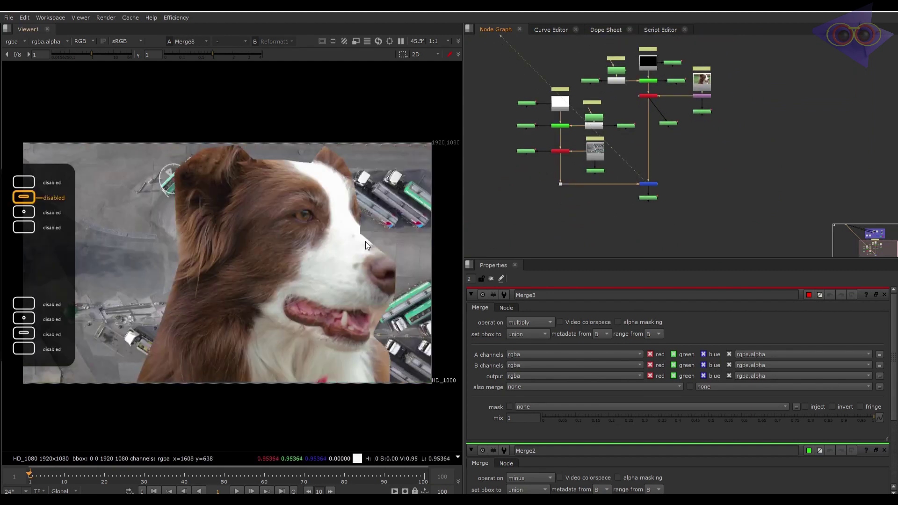
key("1")
key("2")
key("1")
key("2")
key("3")
Examine the (alpha - Black)*A part of the formula against the node branch beneath the note.
middle_click_drag(604, 135, 580, 175)
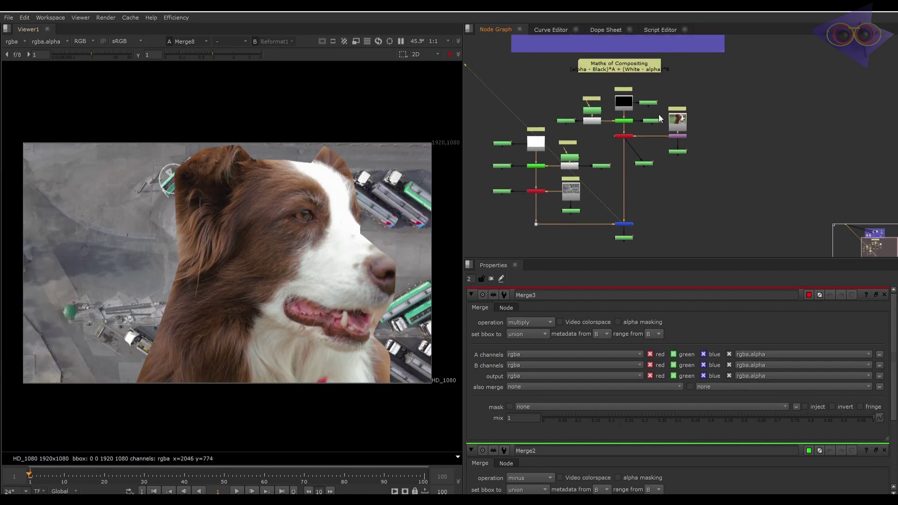
middle_click_drag(659, 115, 676, 218)
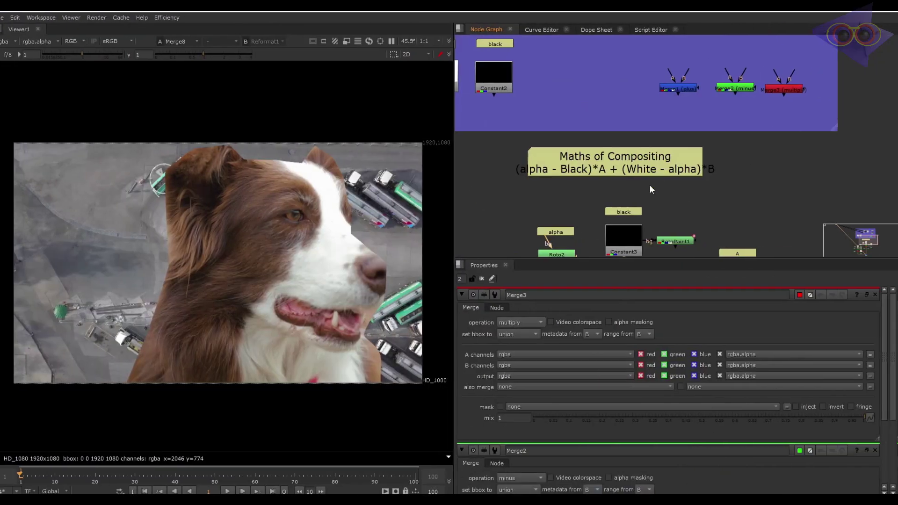
middle_click_drag(649, 185, 686, 175)
scroll(671, 162, "up", 3)
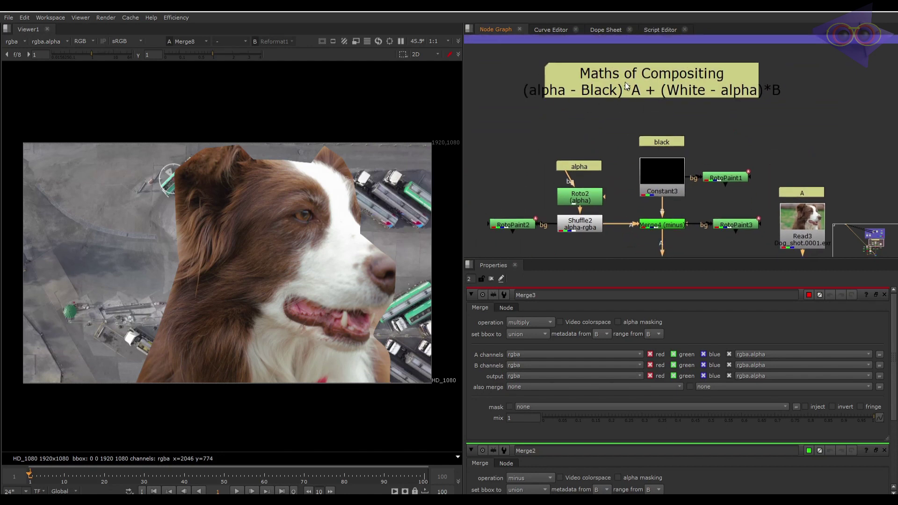
View the black Constant3 and its RotoPaint1 annotation of the pixel values.
scroll(644, 163, "up", 3)
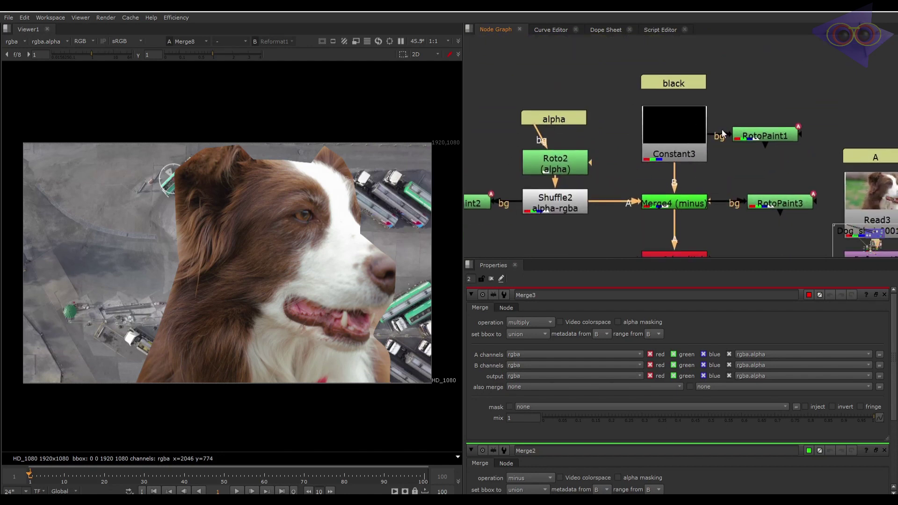
key("1")
left_click(768, 138)
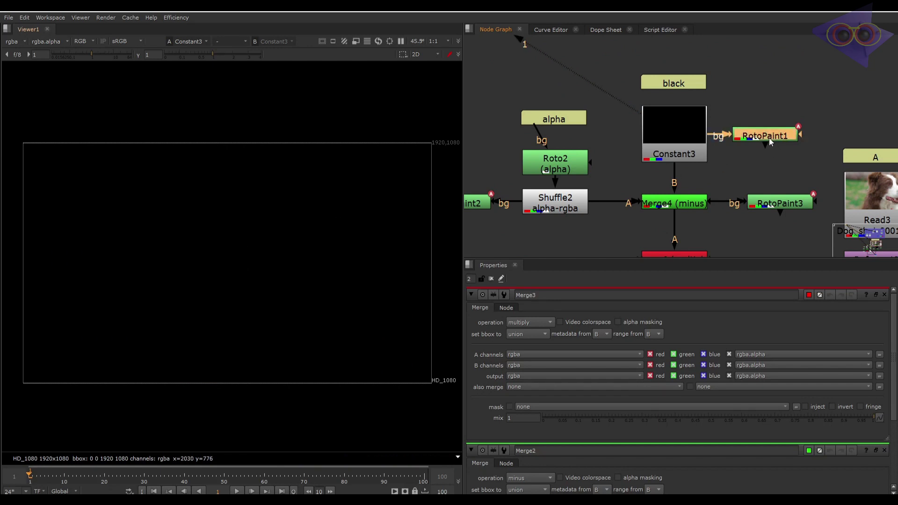
key("1")
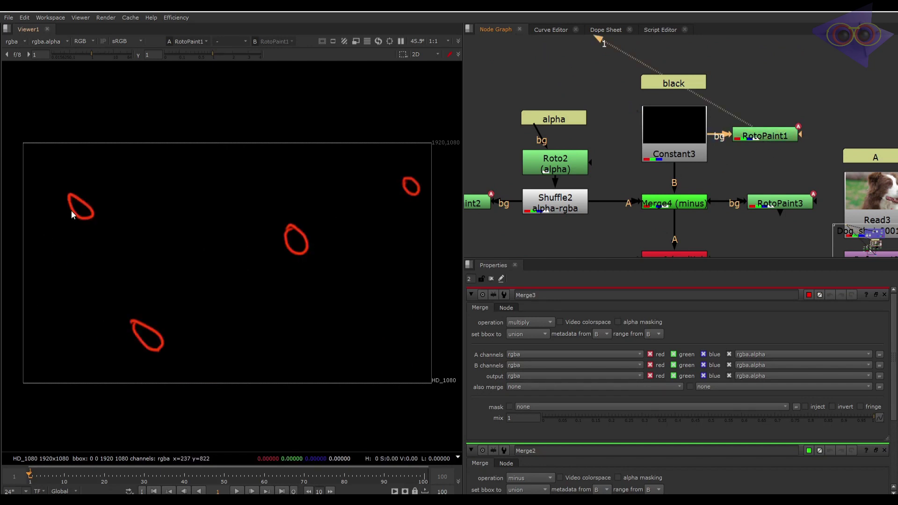
View the Shuffle2 alpha matte and its RotoPaint2 annotation of the pixel values.
middle_click_drag(633, 169, 696, 155)
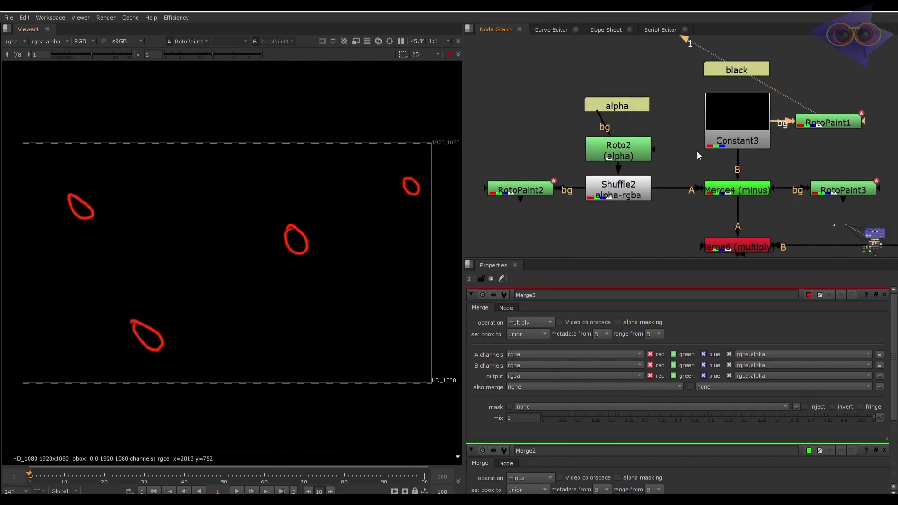
left_click(633, 193)
key("1")
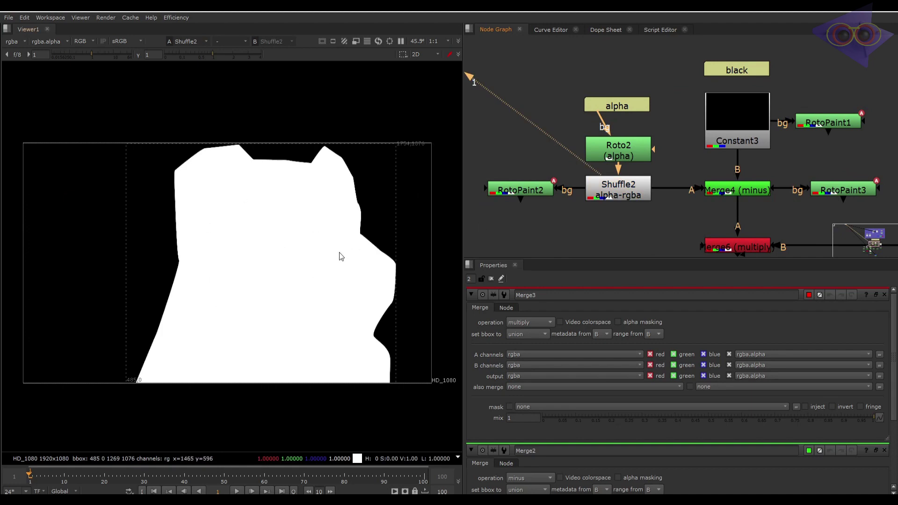
left_click(542, 195)
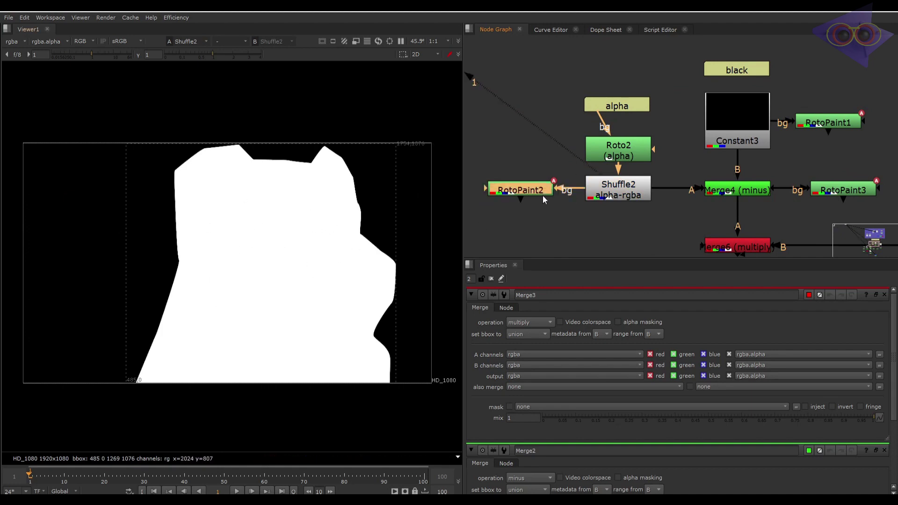
key("1")
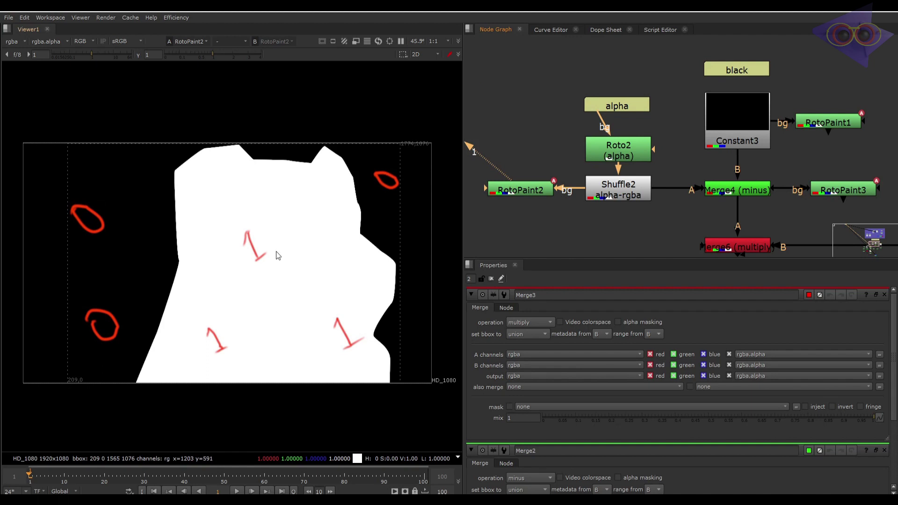
View the Merge4 (minus) output and its RotoPaint3 annotation of the alpha minus black calculation.
middle_click_drag(738, 194, 691, 189)
left_click(700, 186)
key("1")
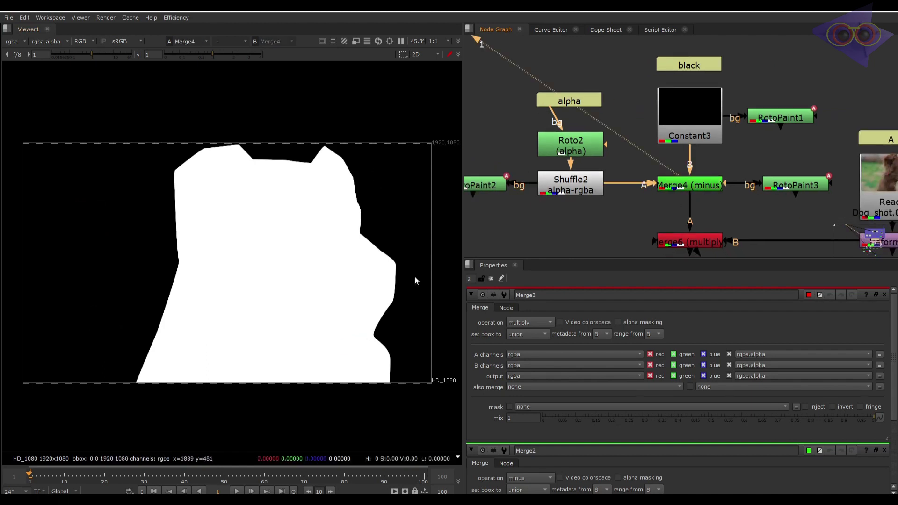
left_click(814, 184)
key("1")
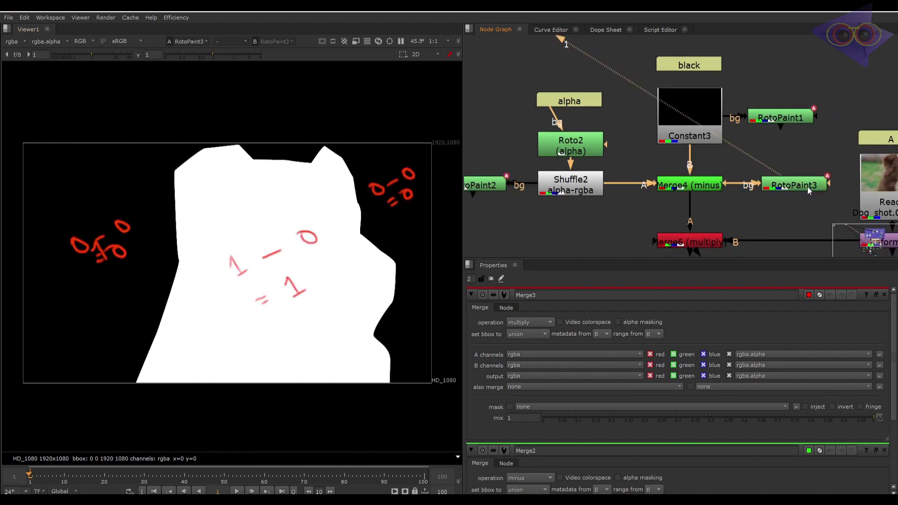
Connect RotoPaint2, RotoPaint1 and RotoPaint3 to viewer inputs 1, 2 and 3 respectively.
left_click(558, 188)
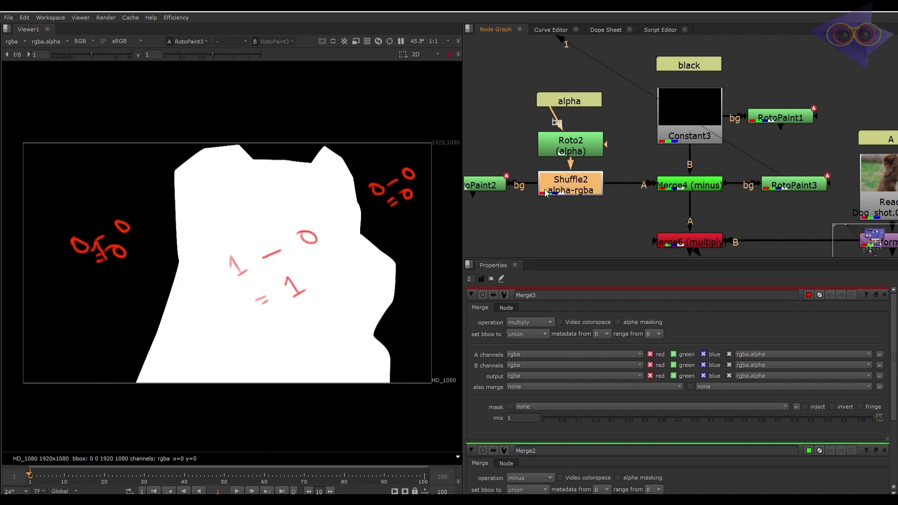
left_click(479, 186)
key("1")
left_click(766, 119)
key("2")
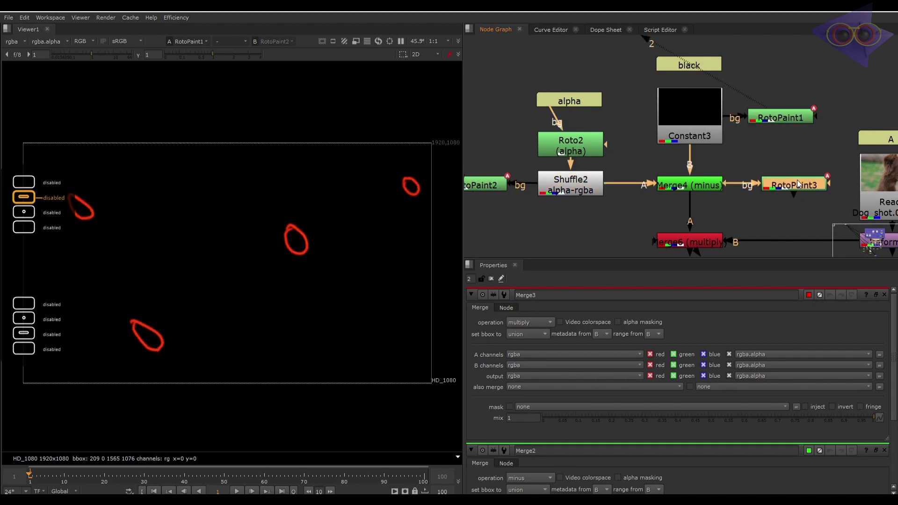
left_click(797, 182)
key("3")
left_click(498, 187)
key("1")
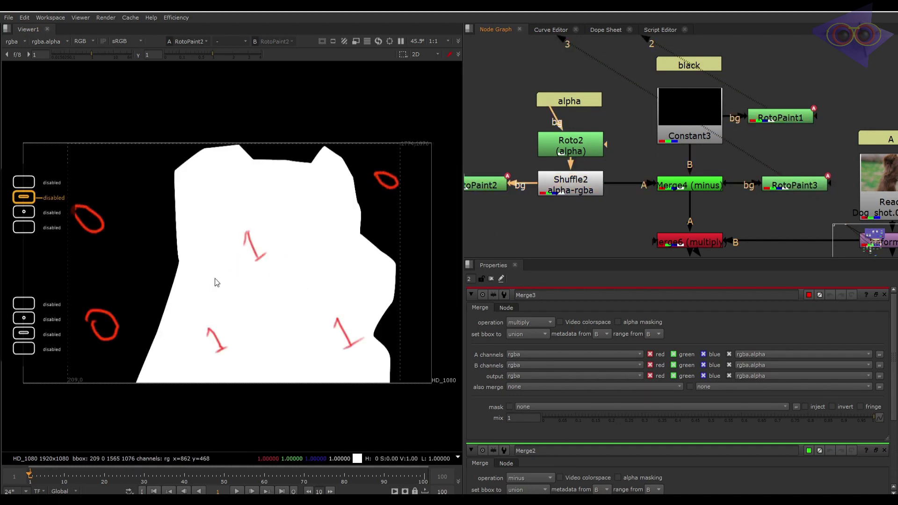
Compare the annotated black, minus result and alpha images by switching between the viewer inputs.
left_click(768, 122)
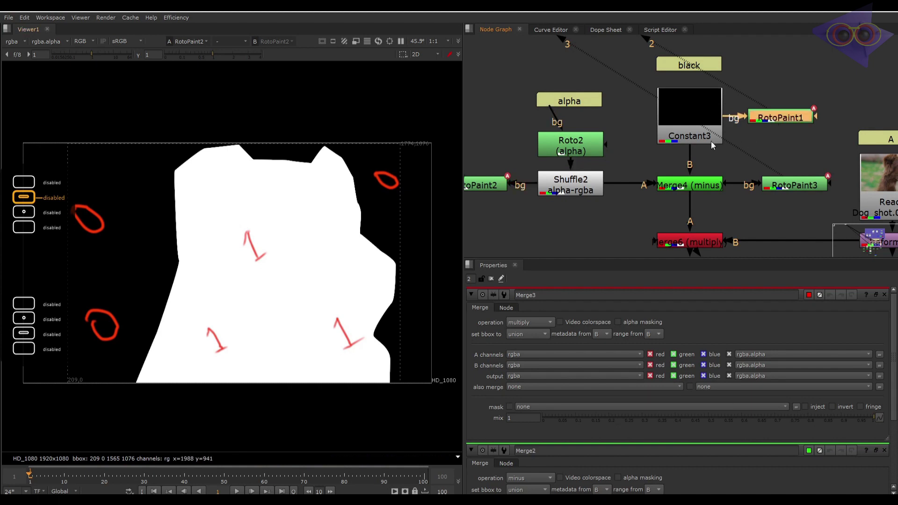
key("2")
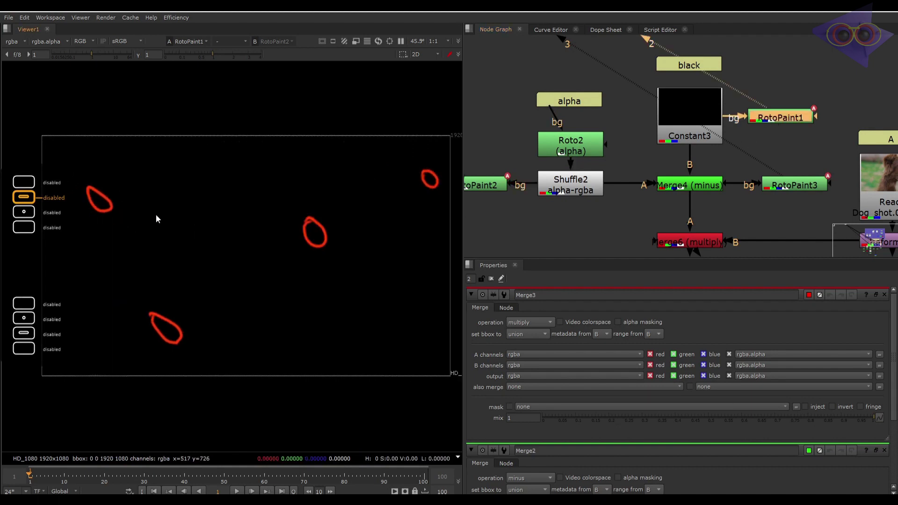
key("3")
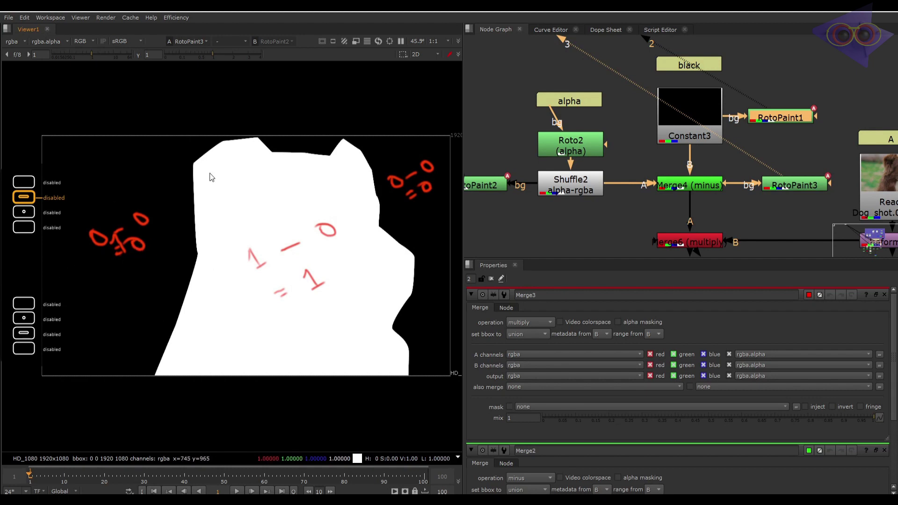
middle_click_drag(153, 235, 145, 247)
key("2")
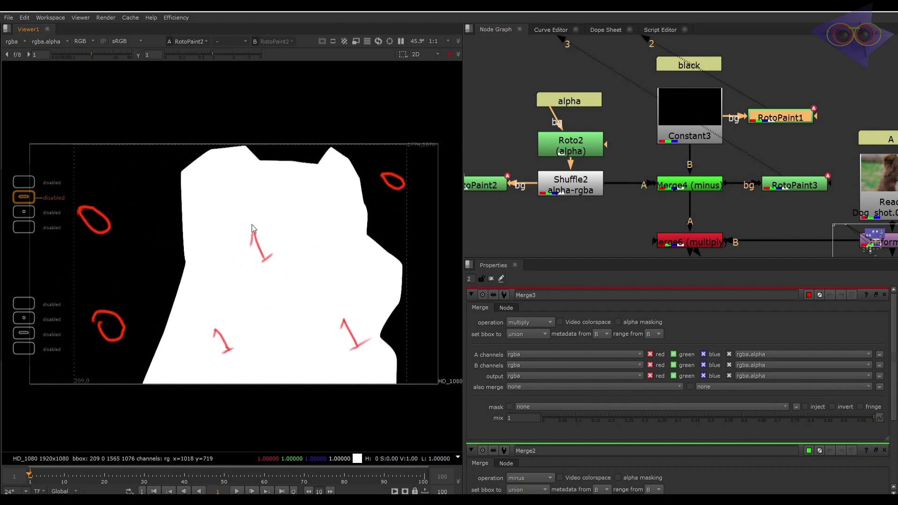
View the annotated black and minus results, and relate them to the (alpha - Black)*A term in the formula note.
key("1")
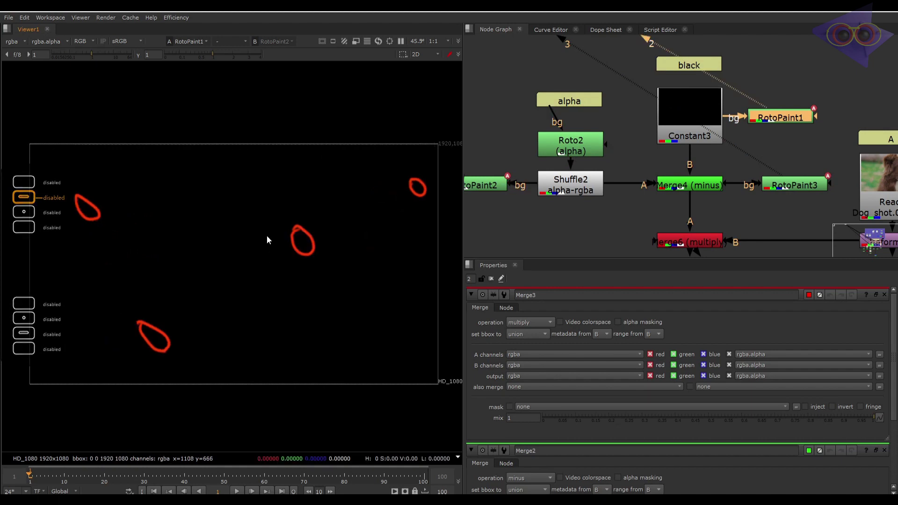
key("3")
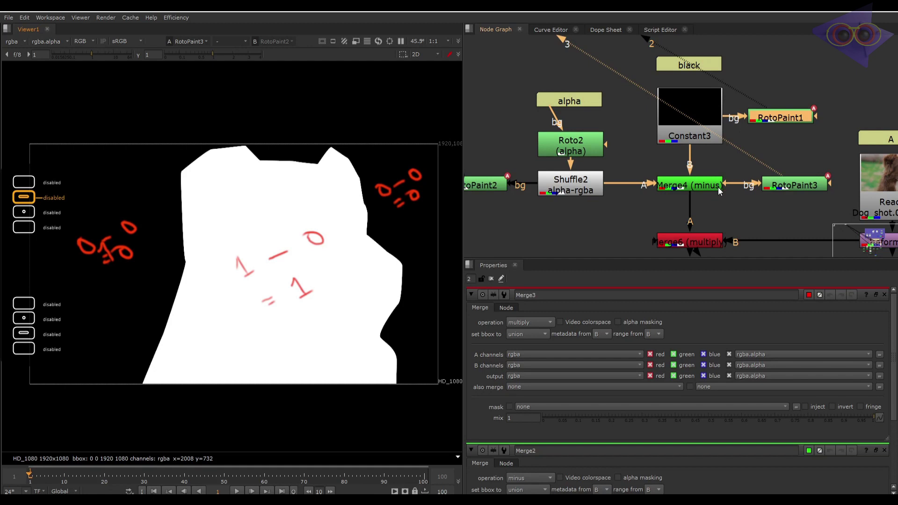
middle_click_drag(717, 187, 664, 276)
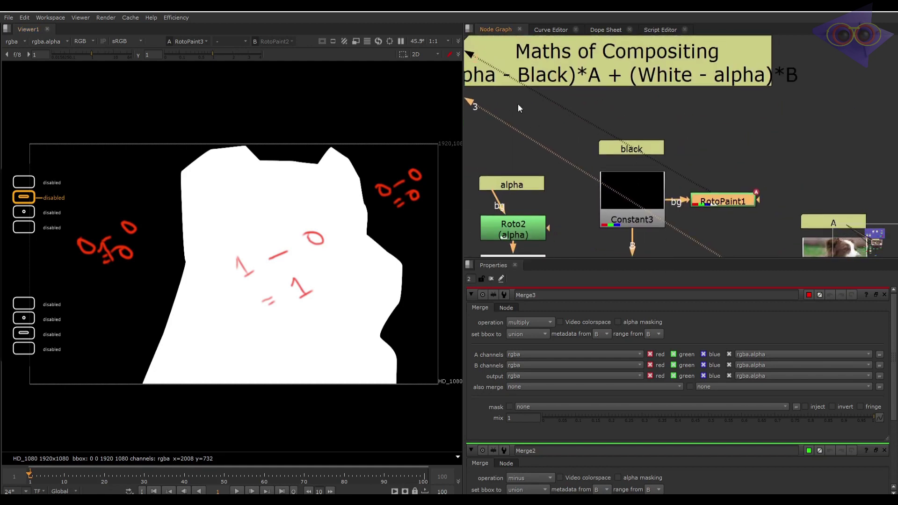
middle_click_drag(518, 104, 610, 97)
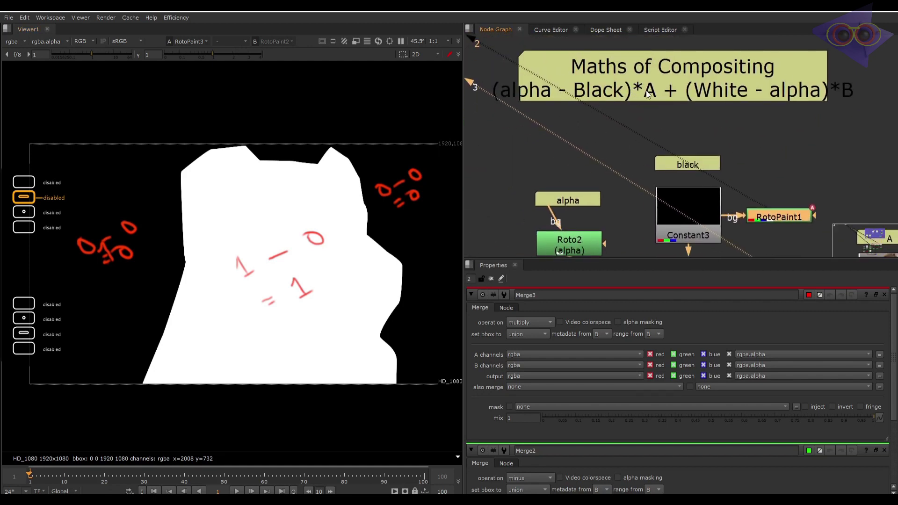
middle_click_drag(711, 157, 688, 74)
View the Reformat2 dog image and its RotoPaint4 annotation about the pixel values, fitted in the viewer.
middle_click_drag(722, 186, 657, 126)
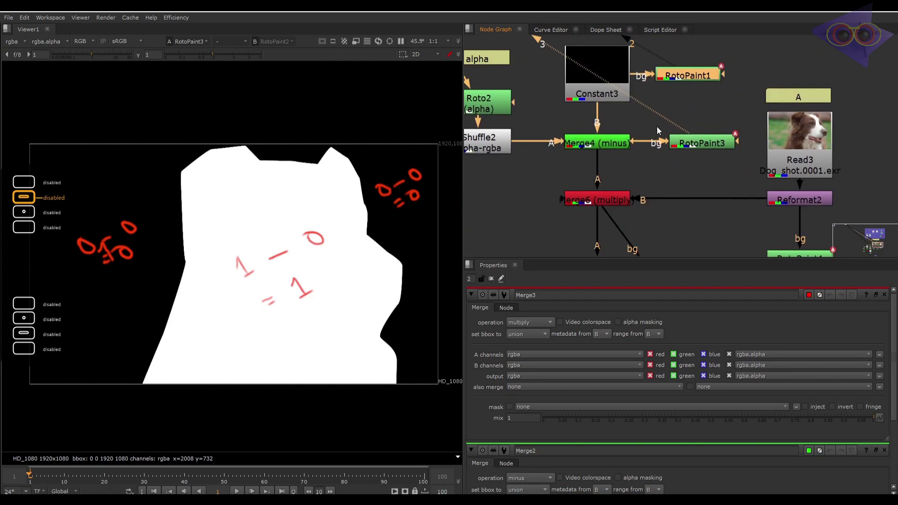
left_click(605, 196)
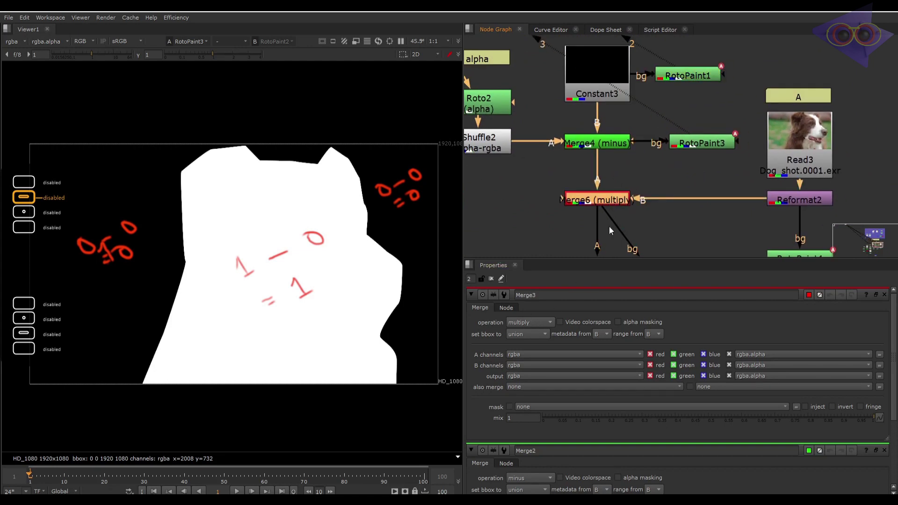
middle_click_drag(686, 213, 627, 212)
left_click(731, 199)
key("1")
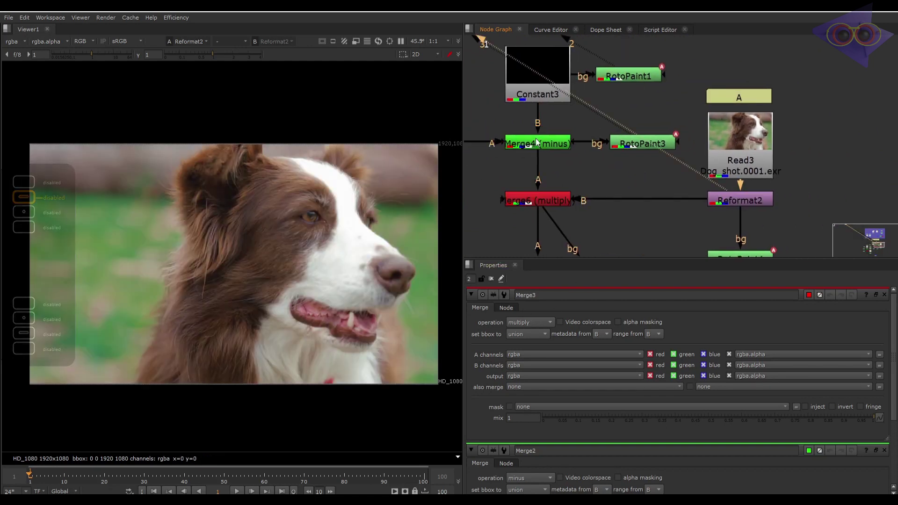
middle_click_drag(752, 246, 735, 182)
left_click(728, 195)
key("1")
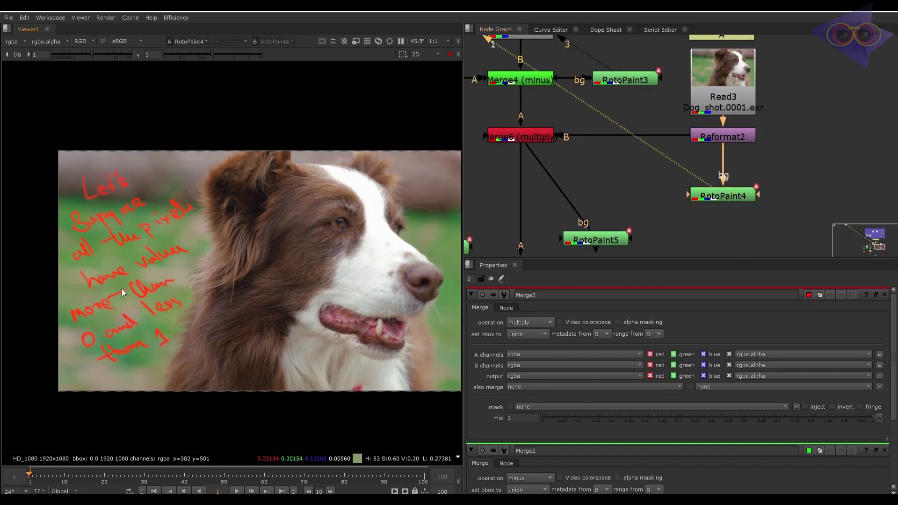
key("f")
middle_click_drag(243, 290, 242, 289)
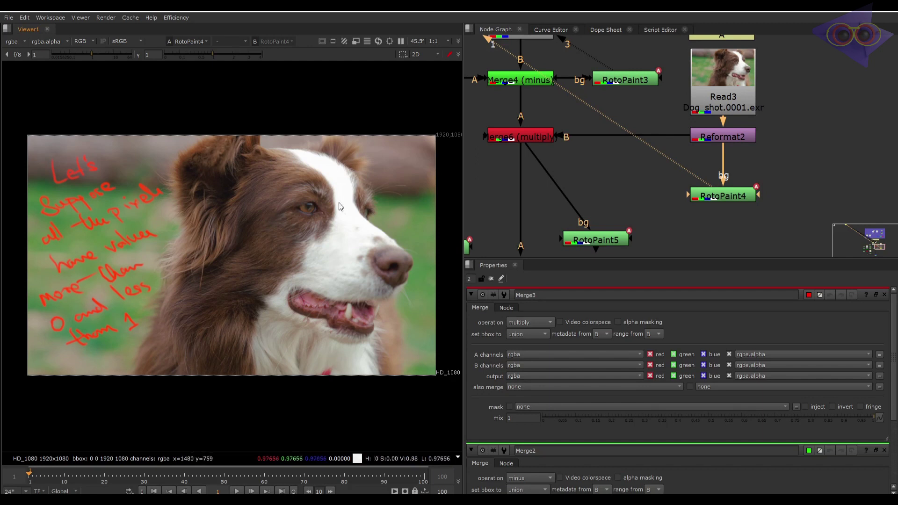
View the Merge4 (minus) matte and the Reformat2 dog image feeding Merge6, and open the Merge6 (multiply) properties.
middle_click_drag(589, 172, 627, 159)
left_click(582, 125)
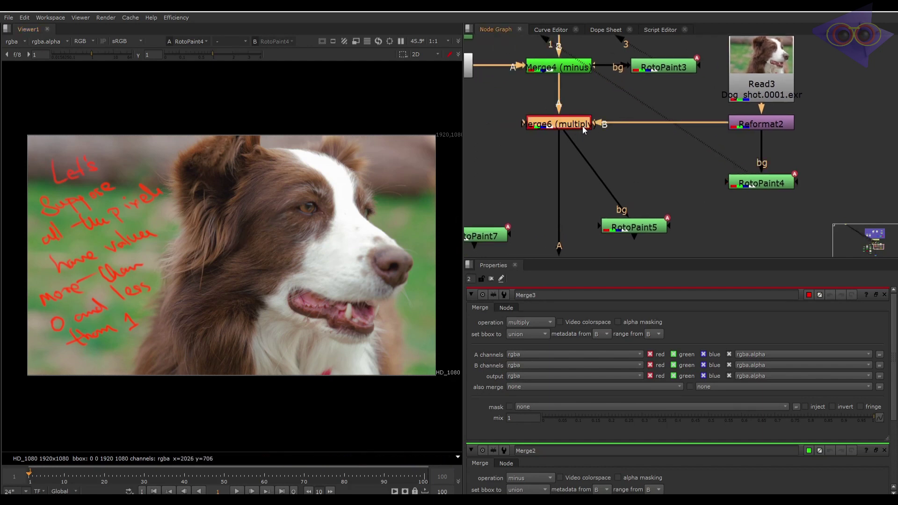
middle_click_drag(563, 101, 580, 144)
left_click(585, 109)
key("1")
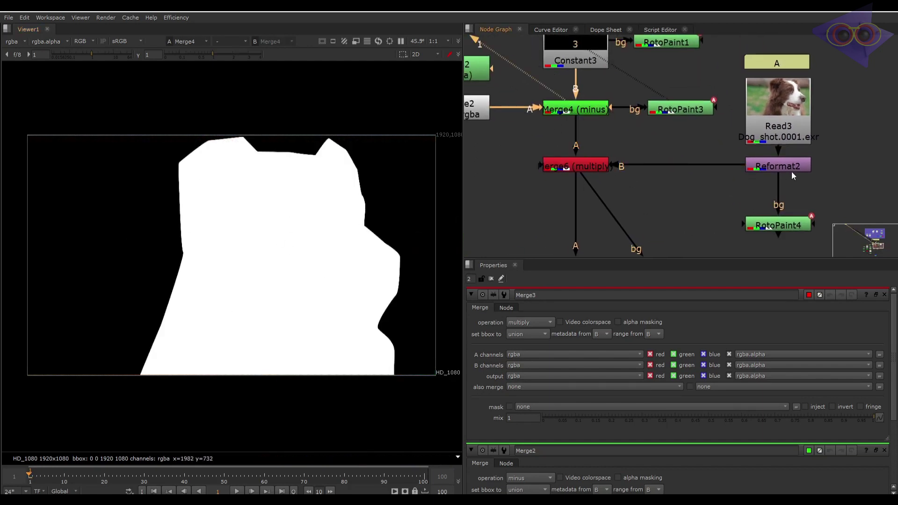
left_click(789, 167)
key("1")
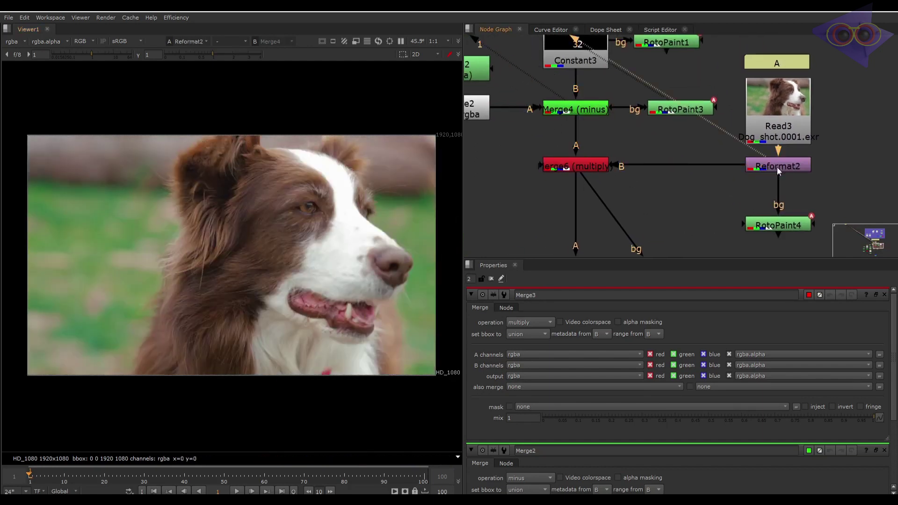
left_click(593, 169)
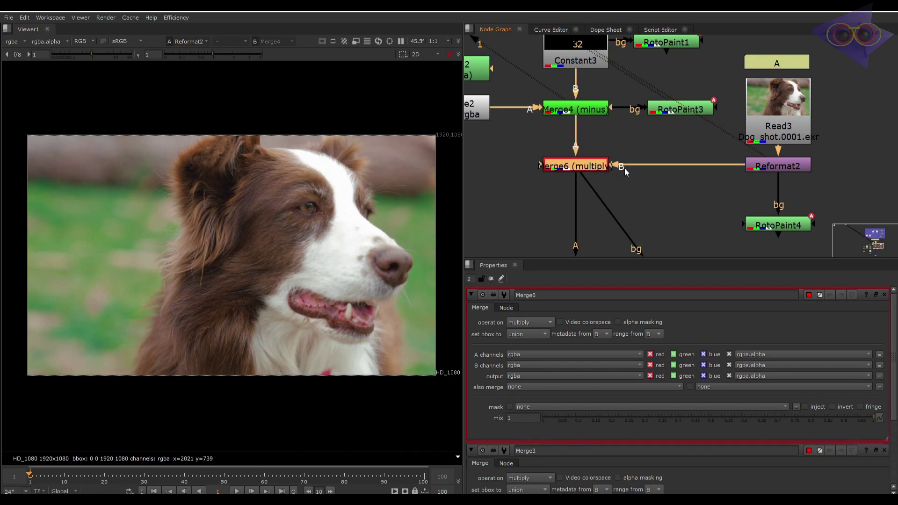
middle_click_drag(603, 178, 602, 159)
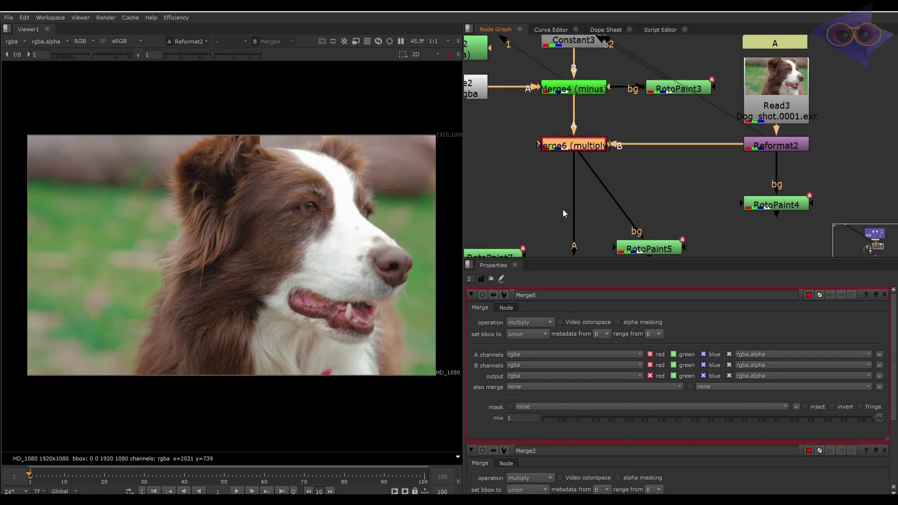
Connect RotoPaint3, RotoPaint4 and RotoPaint5 to viewer inputs 1, 2 and 3 respectively.
scroll(667, 244, "down", 1)
left_click(679, 90)
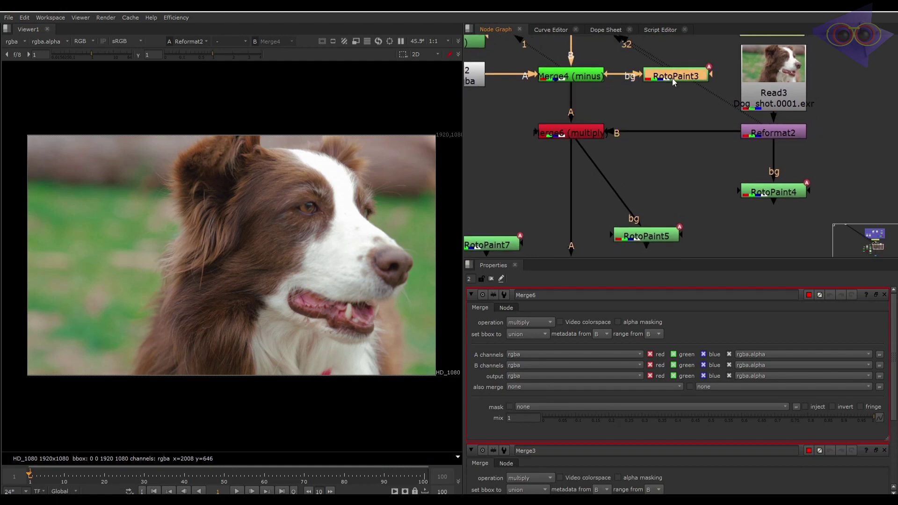
key("1")
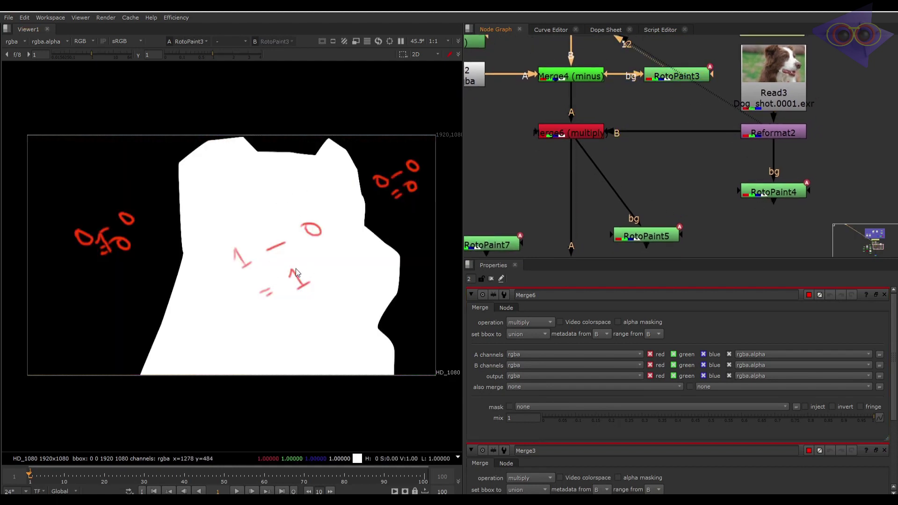
left_click(774, 193)
key("2")
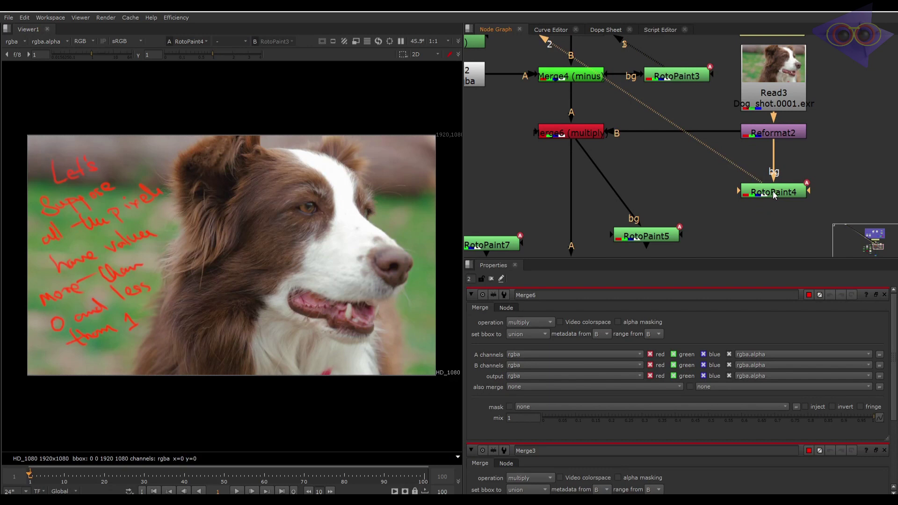
left_click(648, 236)
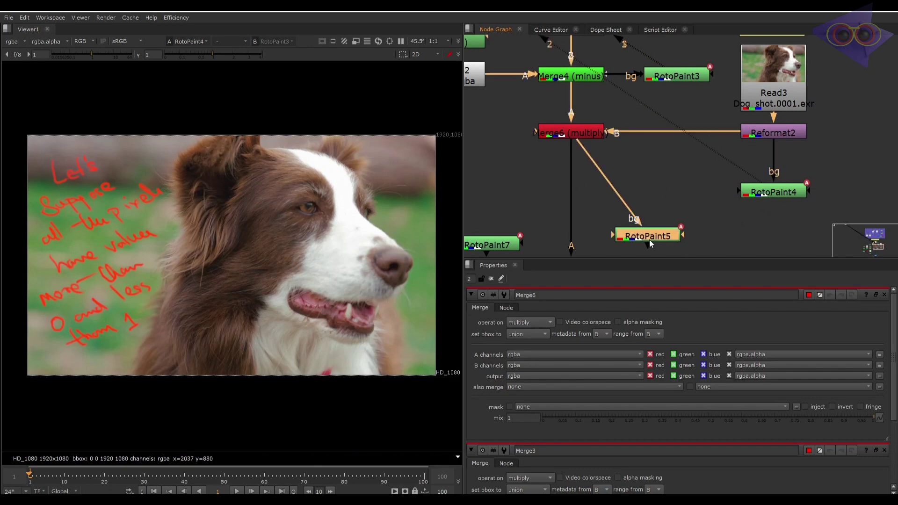
key("3")
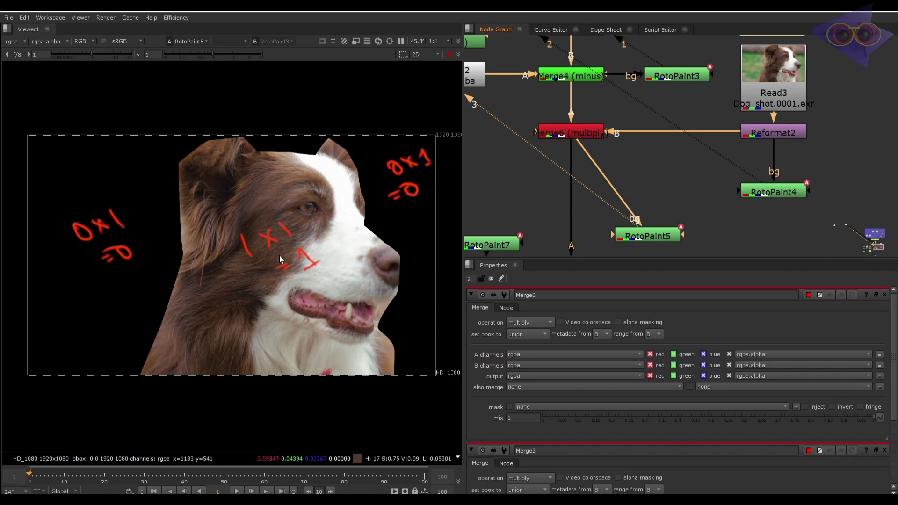
View the annotated minus matte and dog image, and examine the multiplication annotations on the RotoPaint5 result.
left_click(671, 77)
key("1")
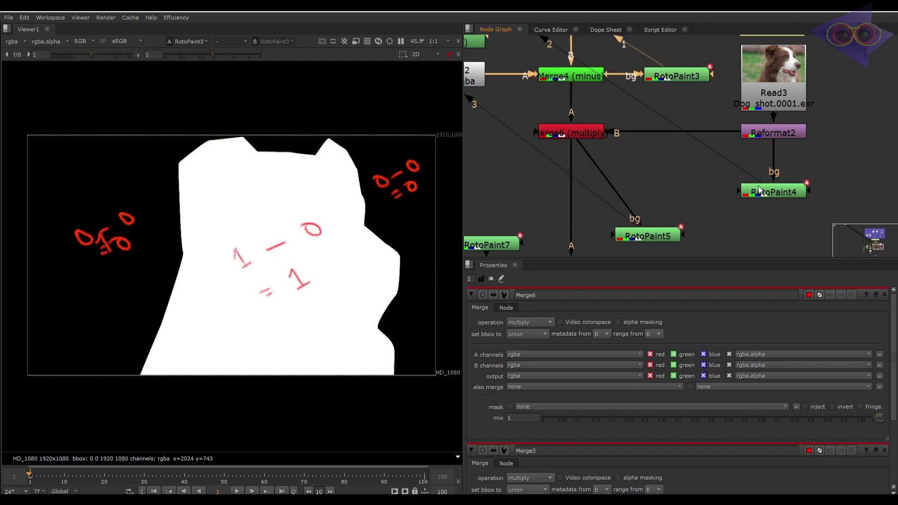
left_click(774, 191)
key("1")
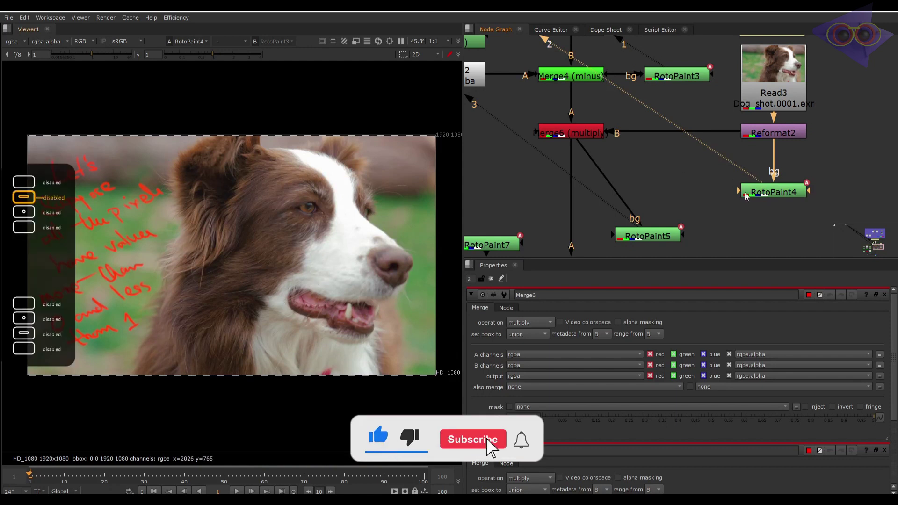
left_click(649, 236)
key("1")
middle_click_drag(444, 202, 397, 207)
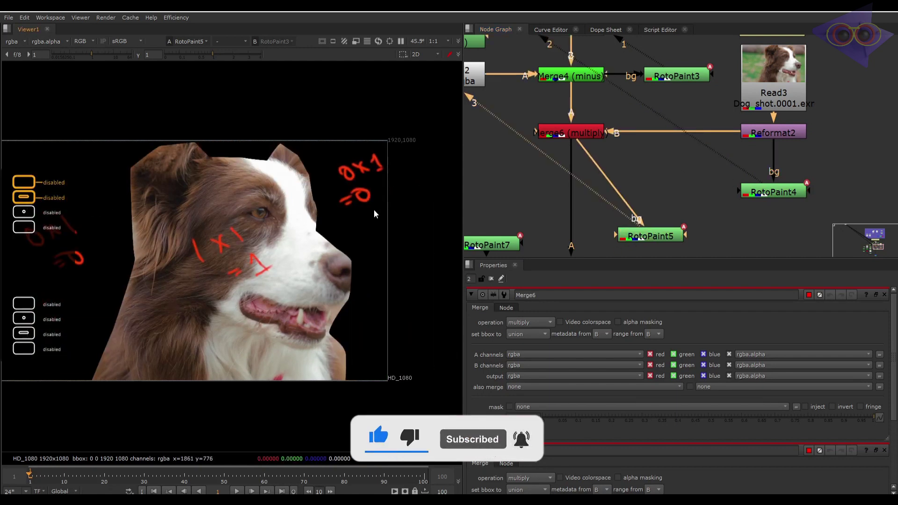
middle_click_drag(329, 232, 361, 228)
middle_click_drag(142, 243, 165, 241)
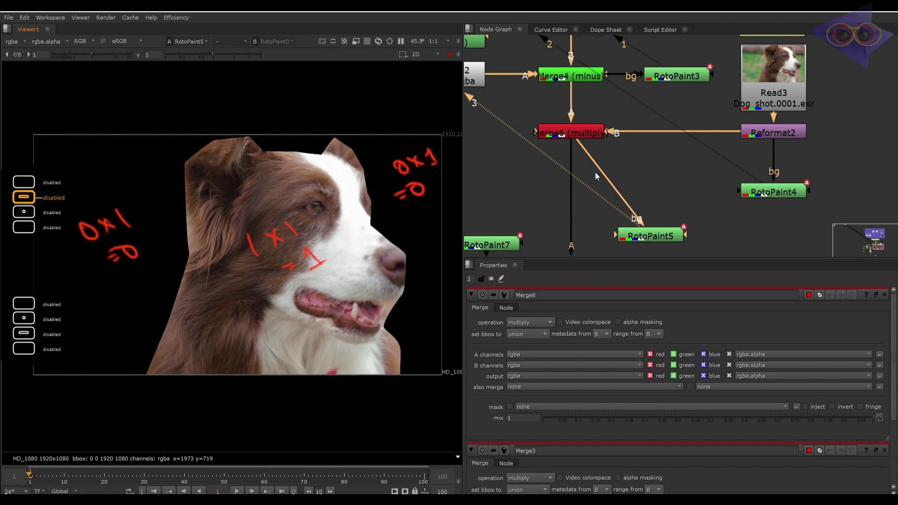
Compare RotoPaint3, RotoPaint4 and RotoPaint5 through viewer inputs 1, 2 and 3, checking the subject and background calculations.
left_click(673, 77)
key("1")
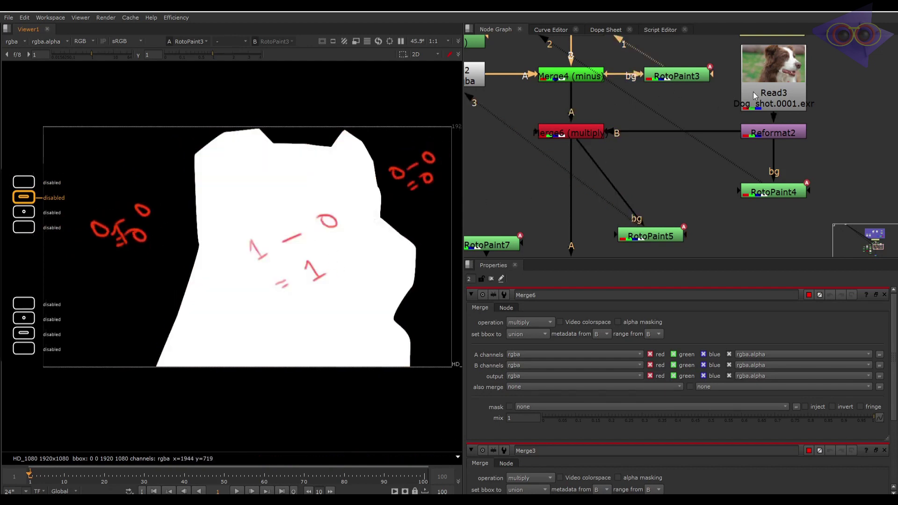
middle_click_drag(324, 266, 302, 269)
key("2")
key("3")
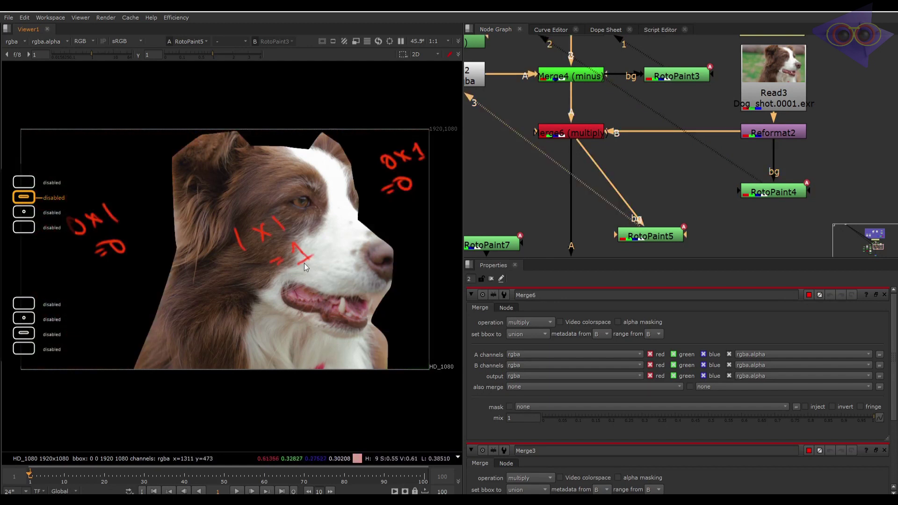
key("1")
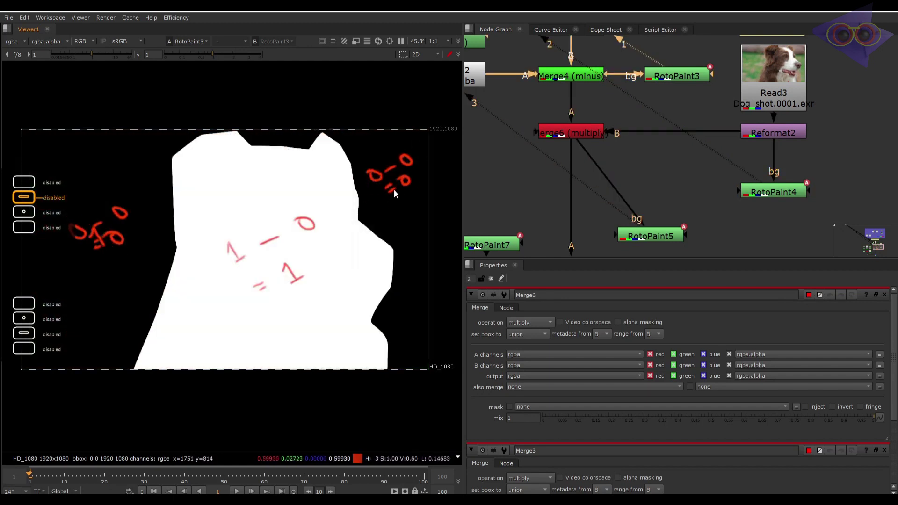
key("2")
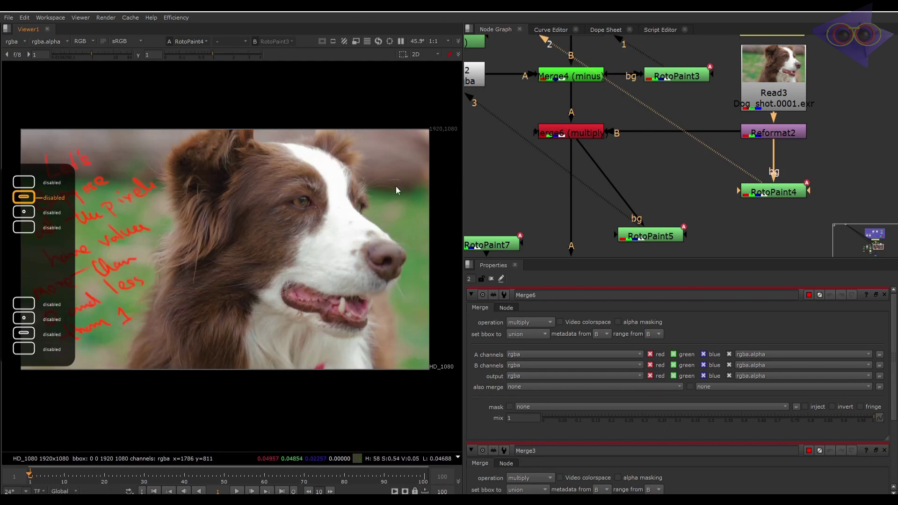
key("3")
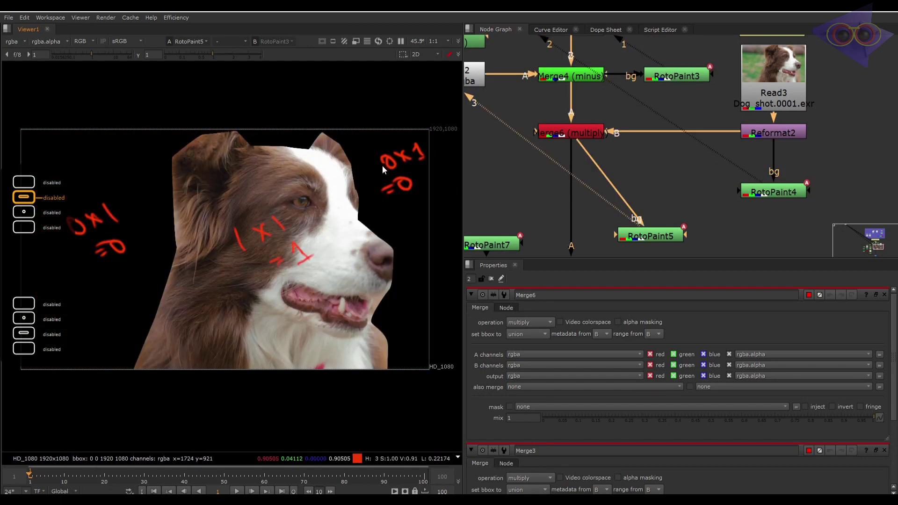
View the Merge6 (multiply) output and its RotoPaint5 annotation on viewer input 1.
middle_click_drag(593, 185, 625, 171)
left_click(608, 119)
key("1")
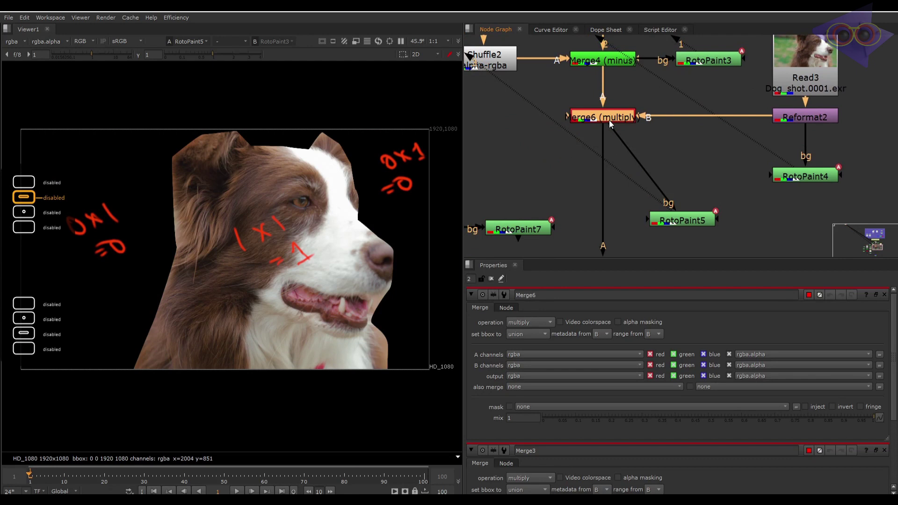
left_click(680, 220)
key("1")
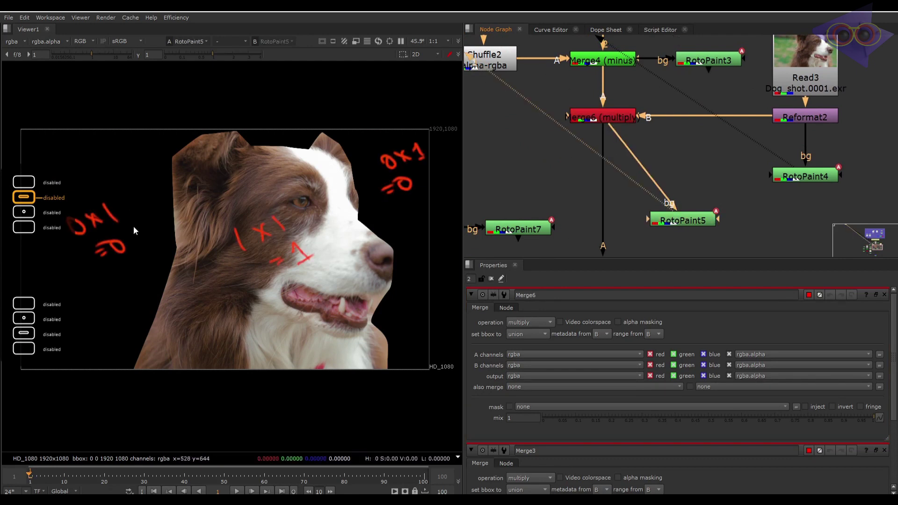
View the white Constant4 node that feeds the Merge5 (minus) branch.
middle_click_drag(590, 253, 656, 175)
scroll(656, 187, "down", 3)
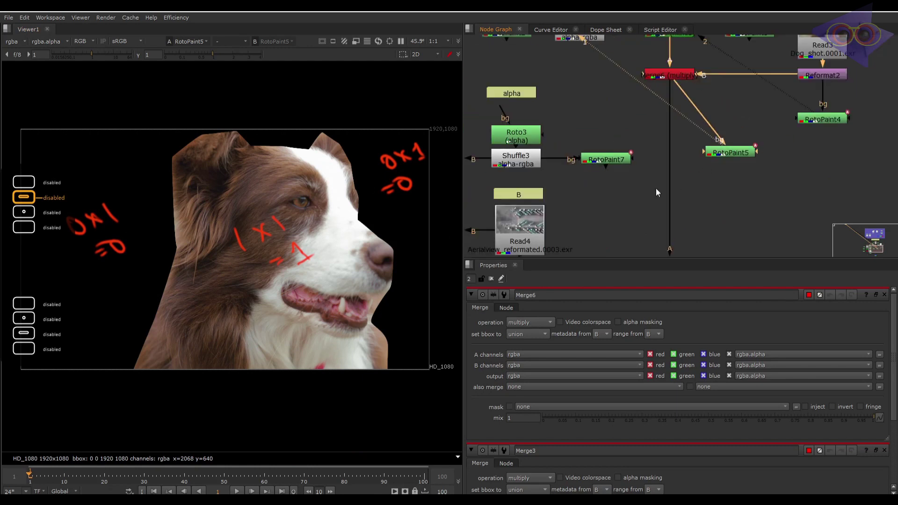
middle_click_drag(601, 189, 667, 176)
scroll(591, 136, "up", 1)
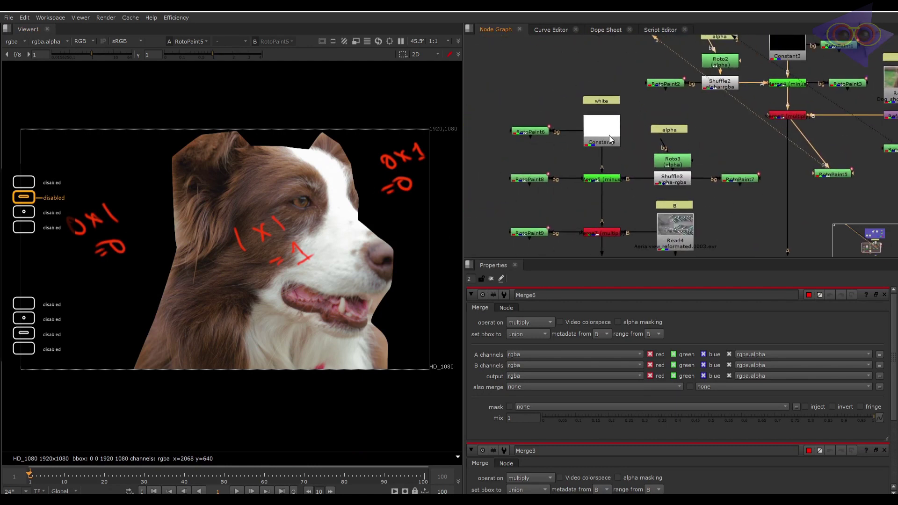
left_click(611, 140)
key("1")
left_click(581, 134)
Review the (White - alpha)*B term in the formula note and return to the white constant's branch.
middle_click_drag(692, 88, 662, 214)
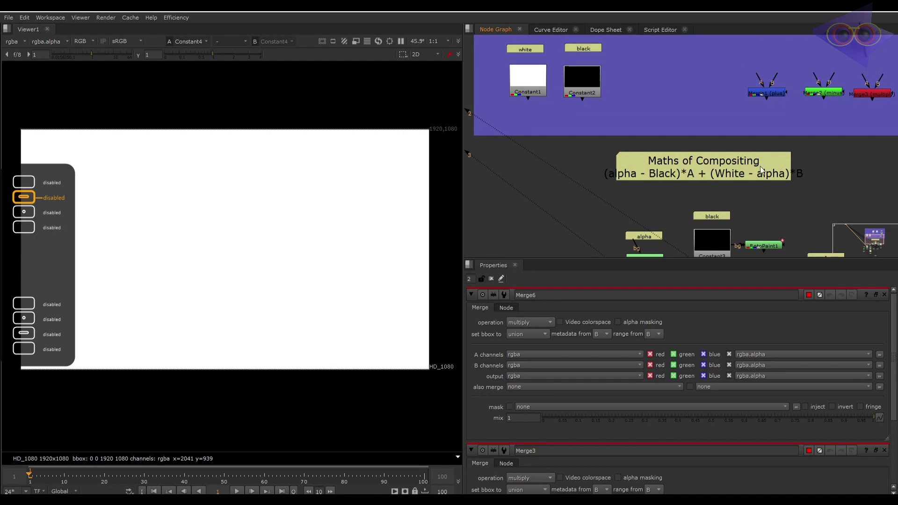
scroll(758, 181, "down", 4)
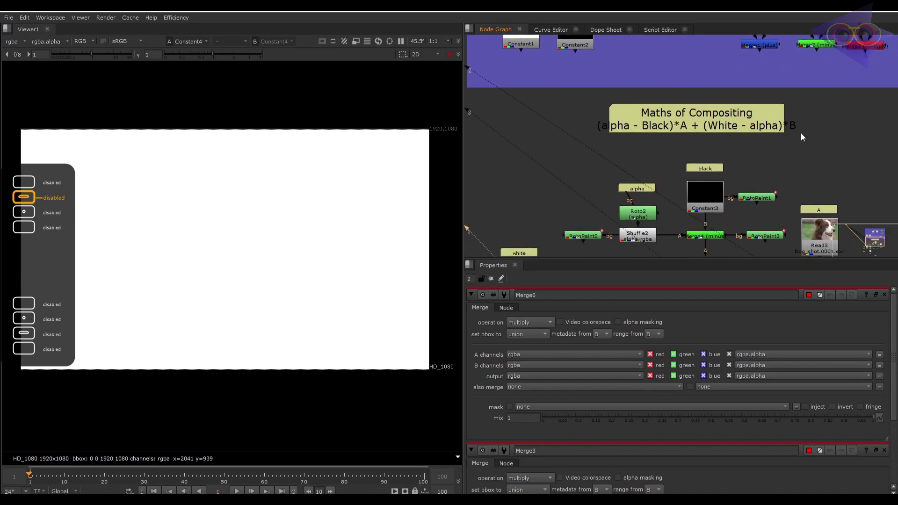
middle_click_drag(640, 221, 736, 120)
middle_click_drag(624, 203, 646, 173)
scroll(646, 173, "up", 5)
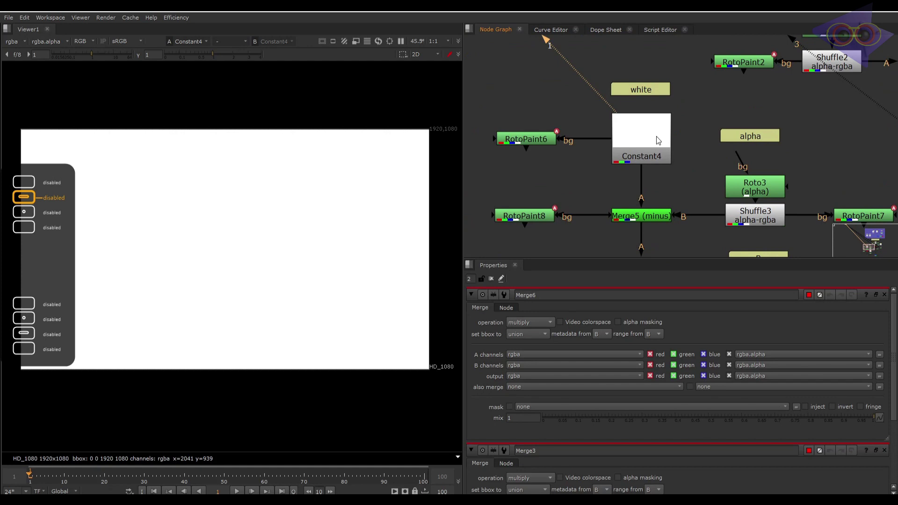
View the white constant's RotoPaint6 annotation on viewer input 1.
left_click(519, 139)
key("1")
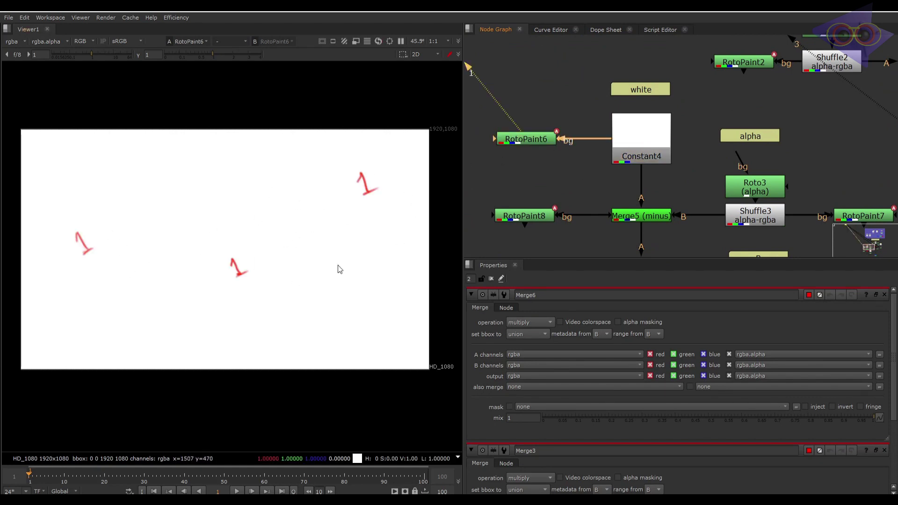
middle_click_drag(327, 264, 338, 254)
middle_click_drag(659, 202, 648, 182)
View the Shuffle3 alpha and its RotoPaint7 annotation, comparing them with the white constant's RotoPaint6 annotation.
left_click(743, 194)
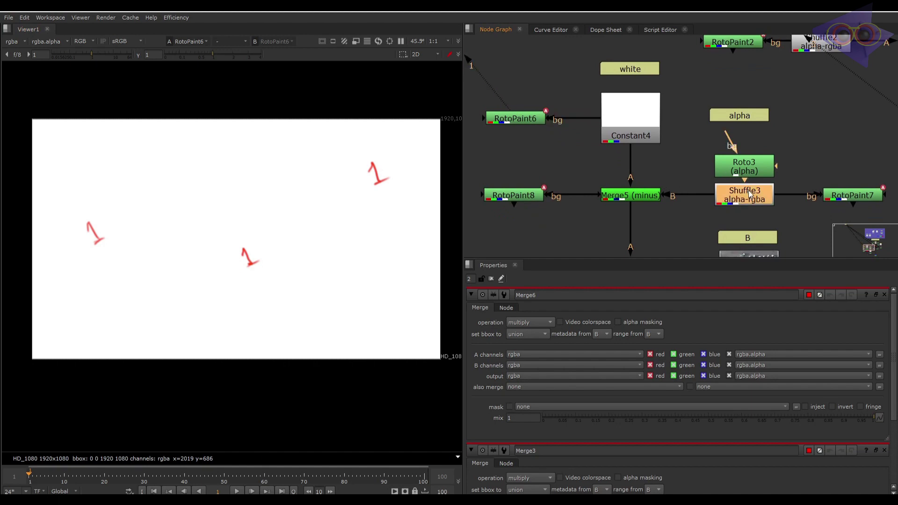
key("2")
left_click(825, 199)
key("3")
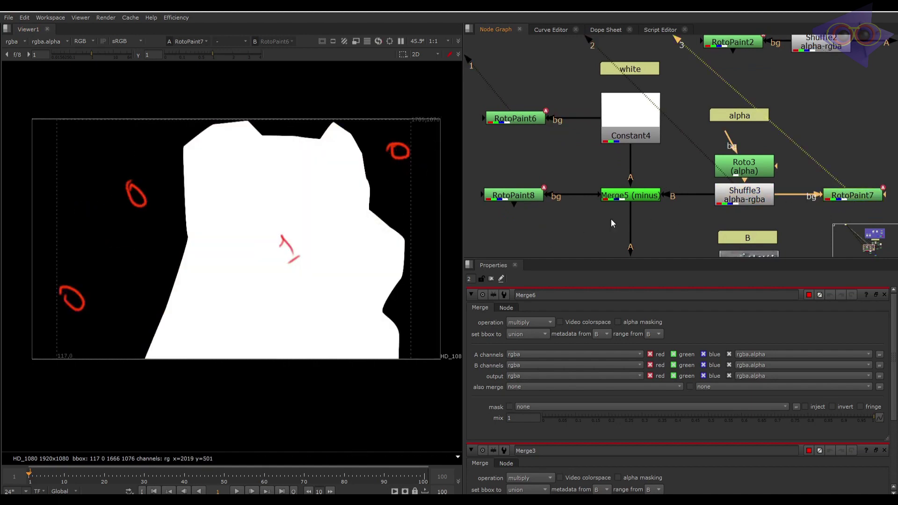
left_click(520, 121)
key("1")
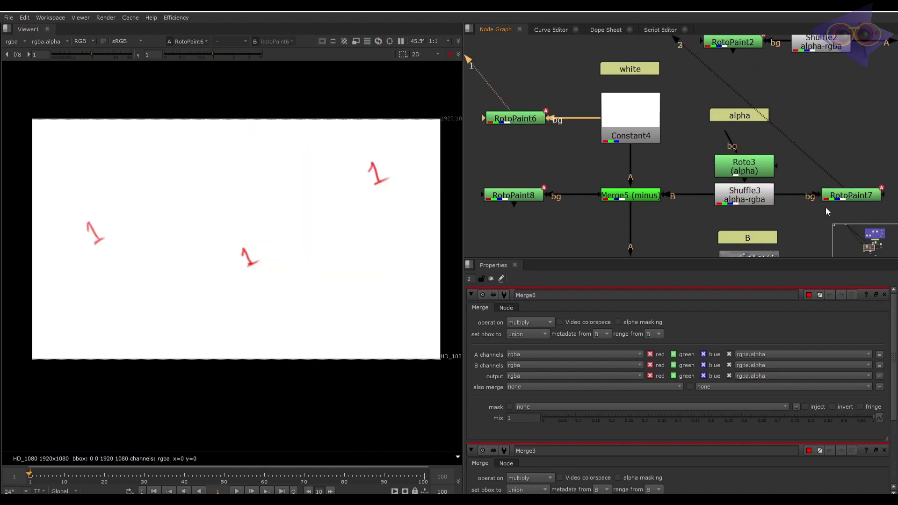
key("3")
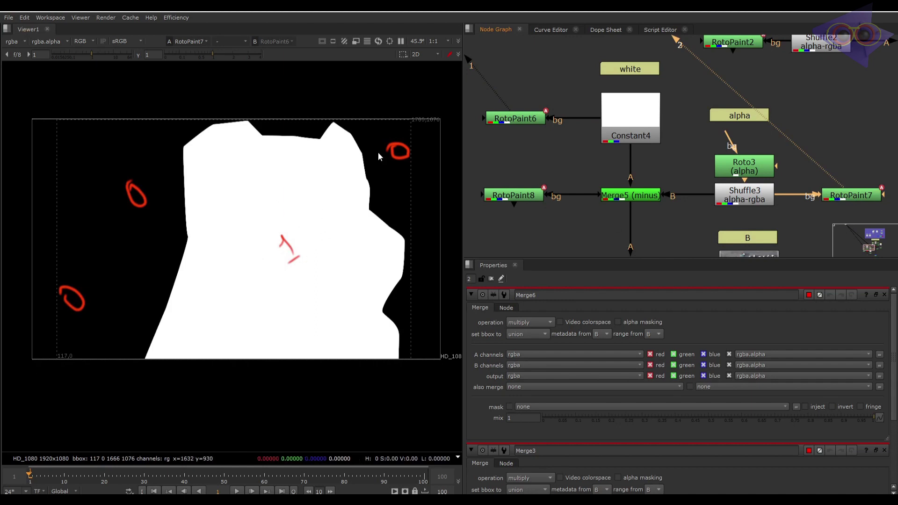
View the Merge5 (minus) output and its RotoPaint8 annotation on viewer input 3.
middle_click_drag(625, 170, 621, 158)
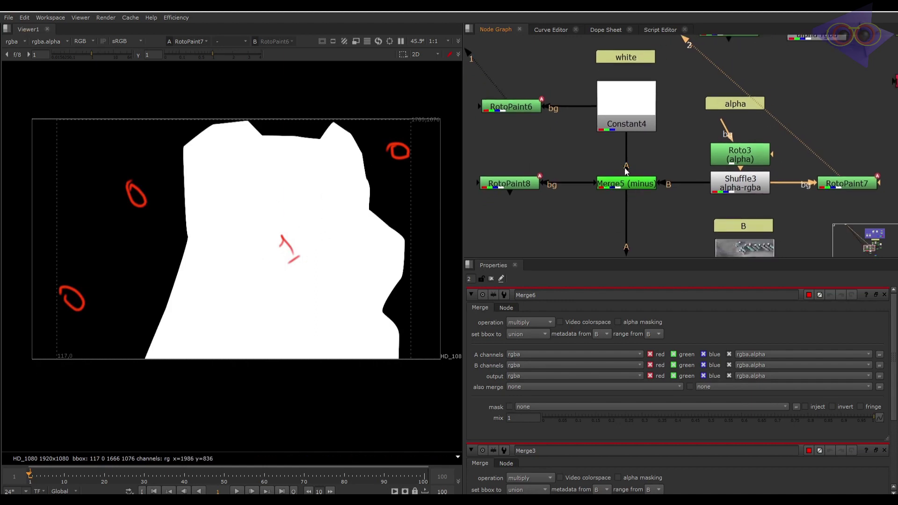
left_click(641, 184)
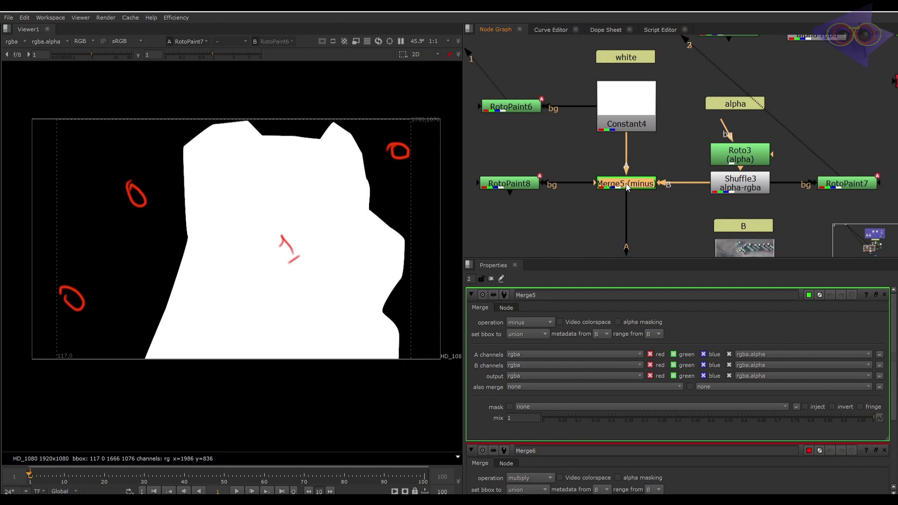
key("3")
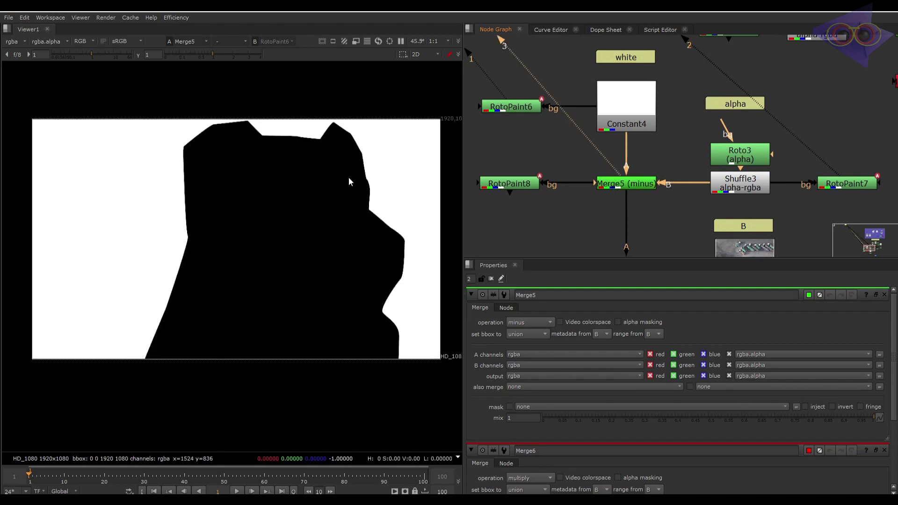
left_click(523, 187)
key("3")
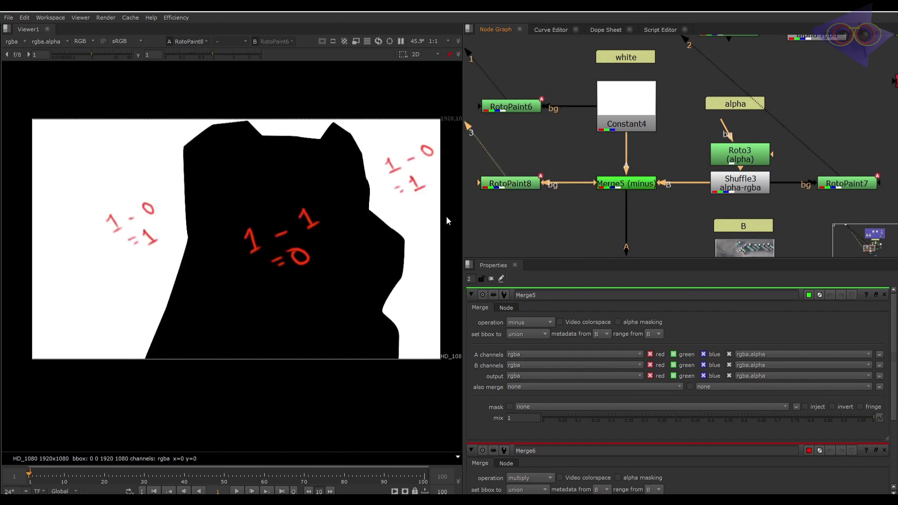
Compare RotoPaint6, RotoPaint7 and RotoPaint8 through viewer inputs 1, 2 and 3, checking the White - alpha calculation.
left_click(522, 109)
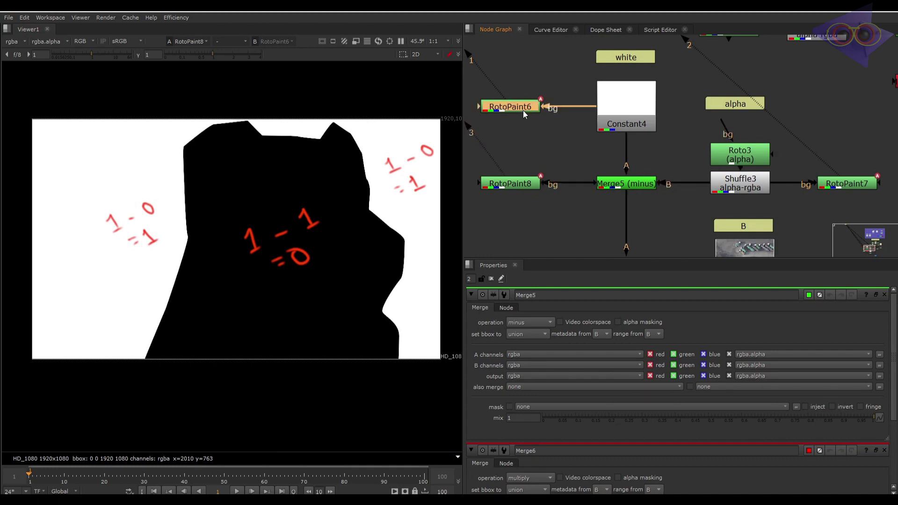
key("1")
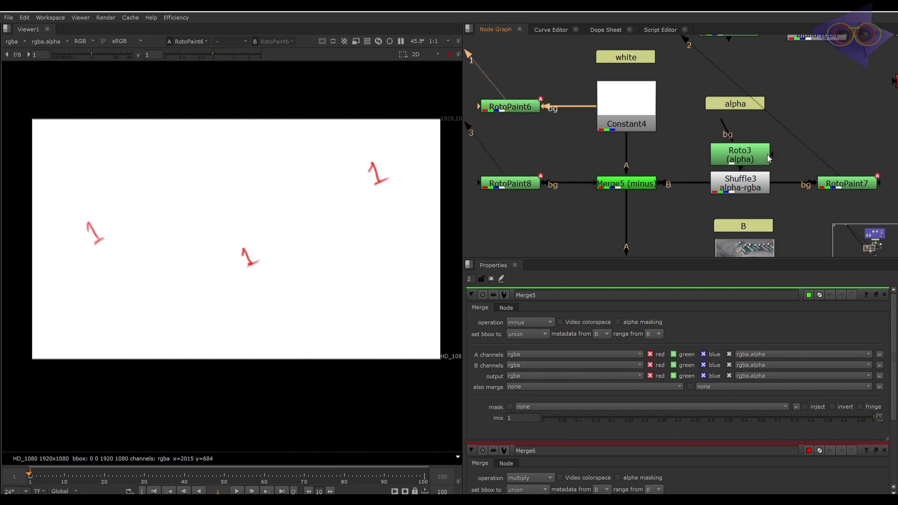
key("2")
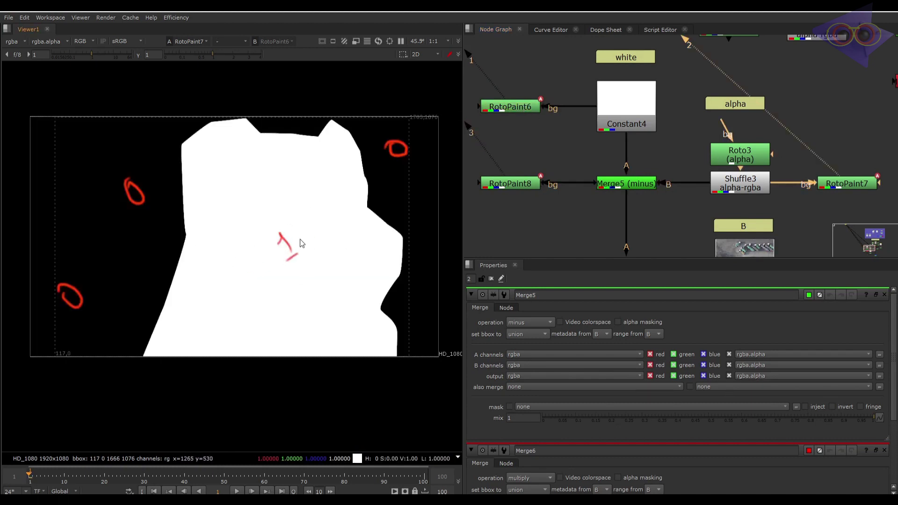
key("3")
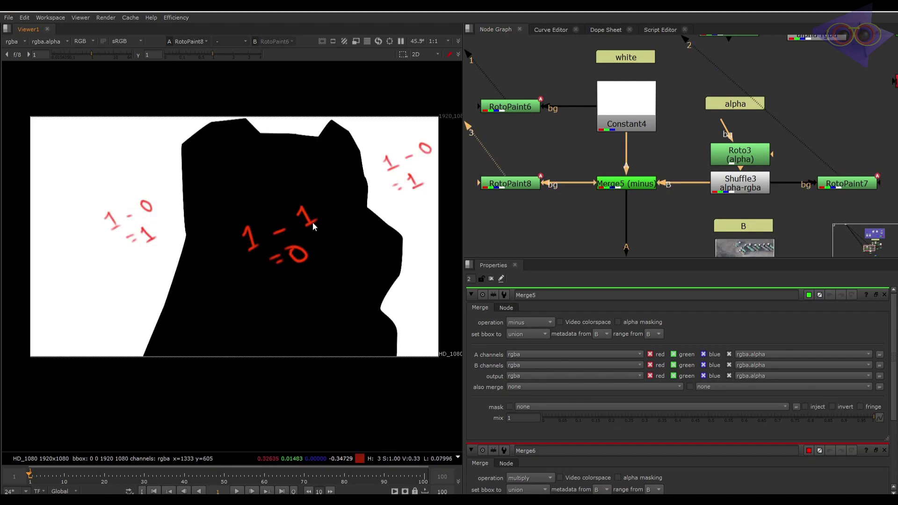
key("1")
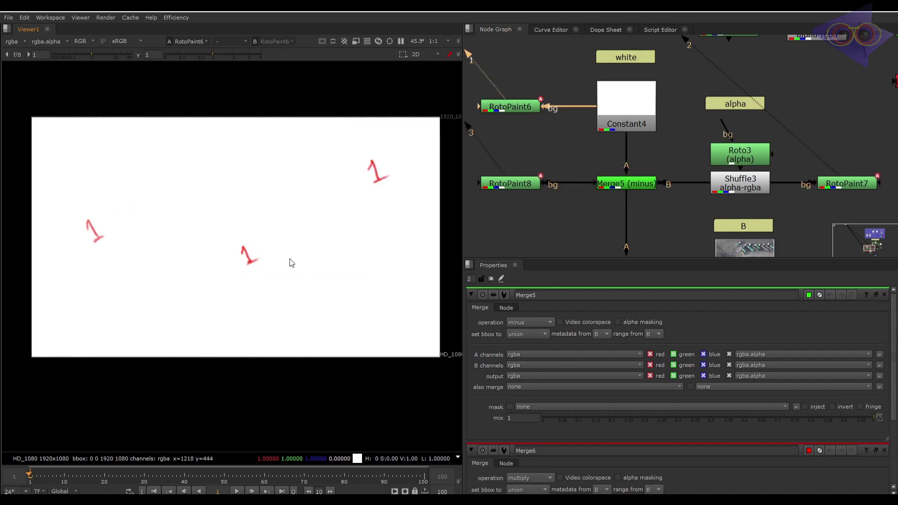
key("2")
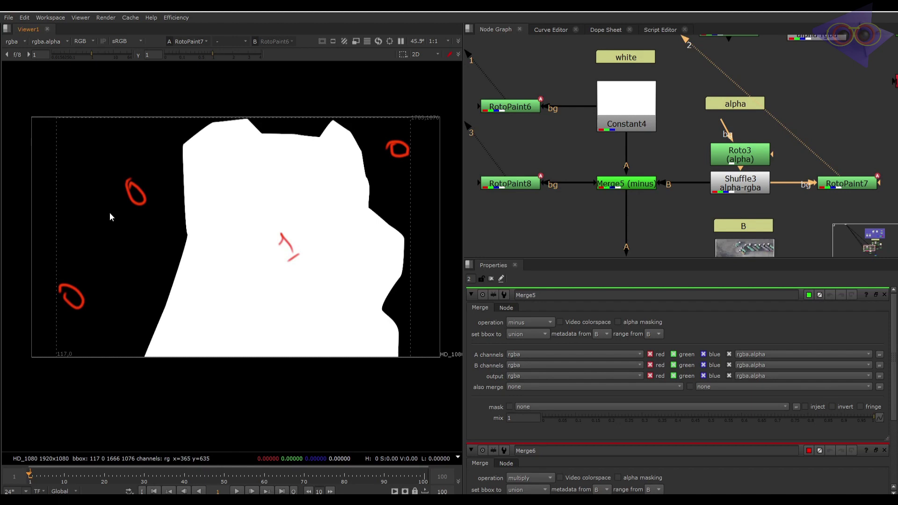
key("3")
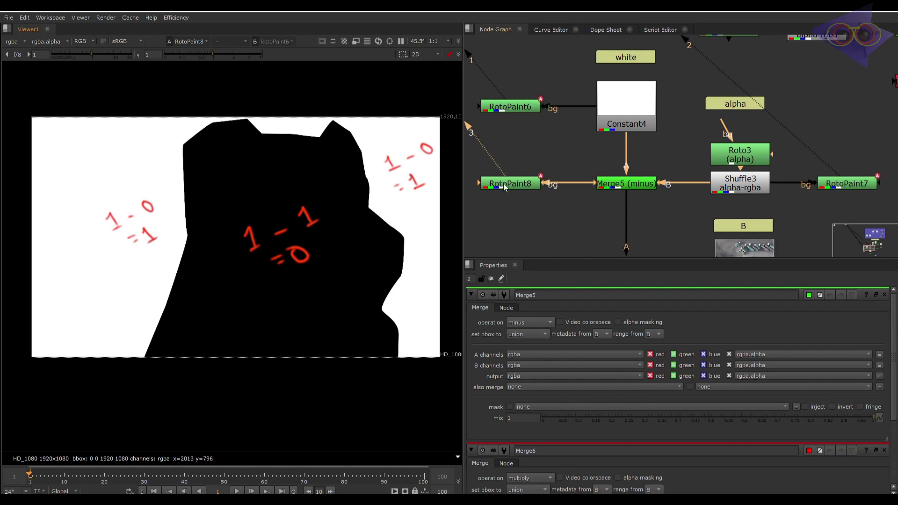
View the RotoPaint10 annotation of the Read4 aerial plate on viewer input 3.
middle_click_drag(617, 191, 605, 139)
middle_click_drag(632, 232, 630, 206)
left_click(742, 193)
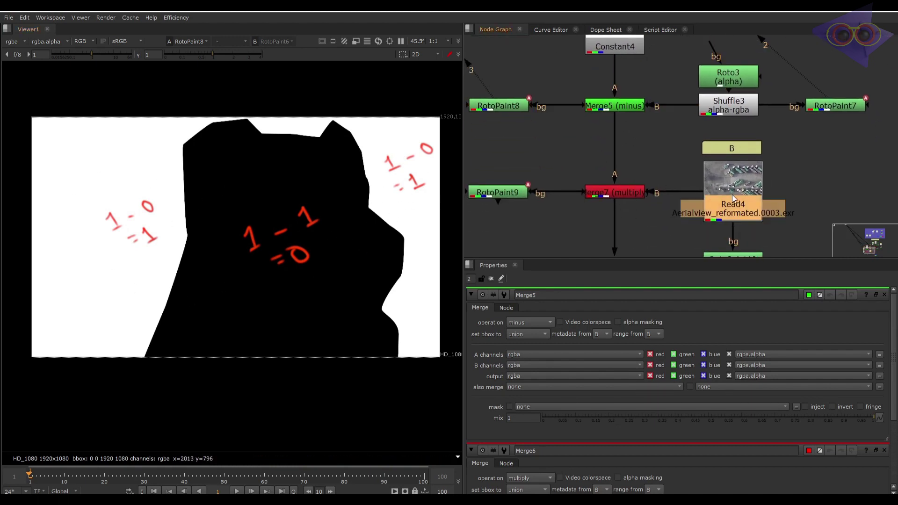
middle_click_drag(721, 193, 717, 171)
left_click(733, 235)
key("3")
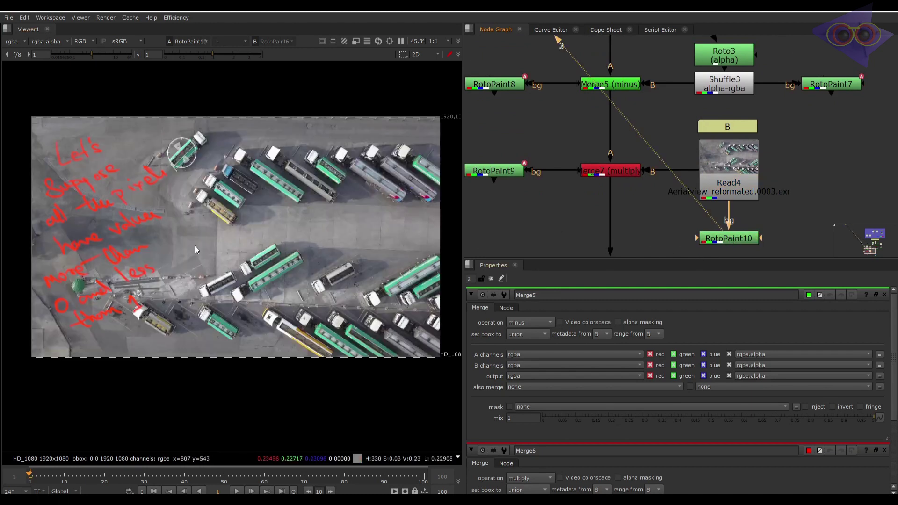
View the RotoPaint9 annotation of the Merge7 (multiply) output, checking the subject and background calculations.
middle_click_drag(555, 199, 605, 206)
left_click(566, 179)
key("1")
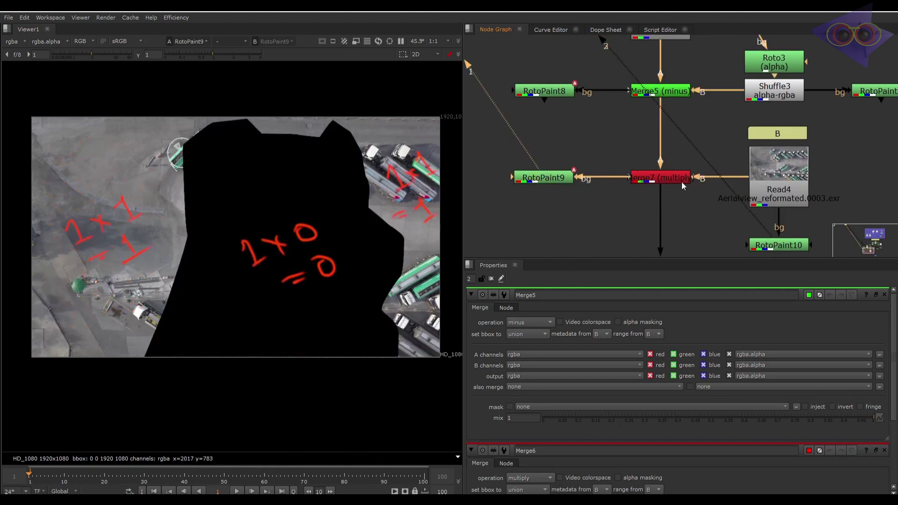
middle_click_drag(680, 182, 626, 123)
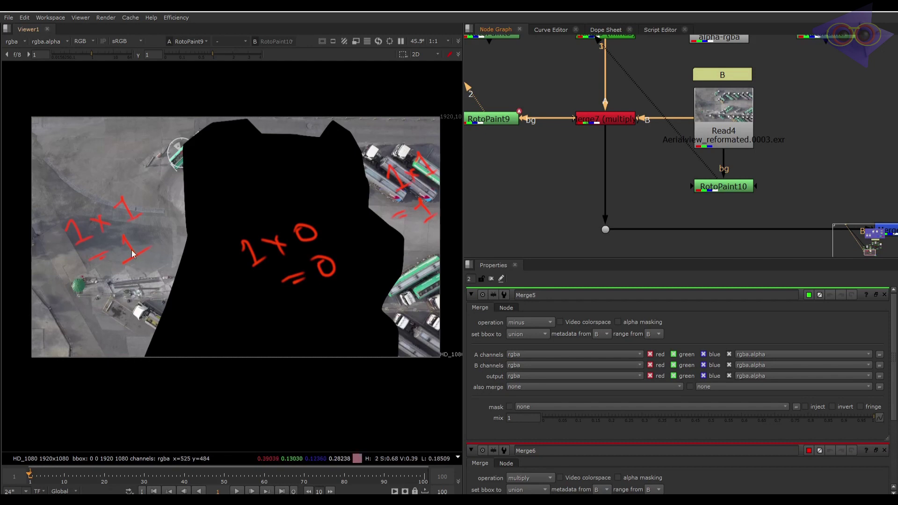
Review the plus between the two terms in the formula note and return to the Merge8 (plus) node.
middle_click_drag(720, 183, 627, 153)
scroll(722, 167, "down", 1)
mouse_move(800, 162)
middle_mouse_down()
mouse_move(721, 170)
mouse_move(696, 265)
middle_mouse_up()
scroll(721, 171, "down", 2)
middle_click_drag(678, 134, 650, 238)
middle_click_drag(661, 118, 630, 195)
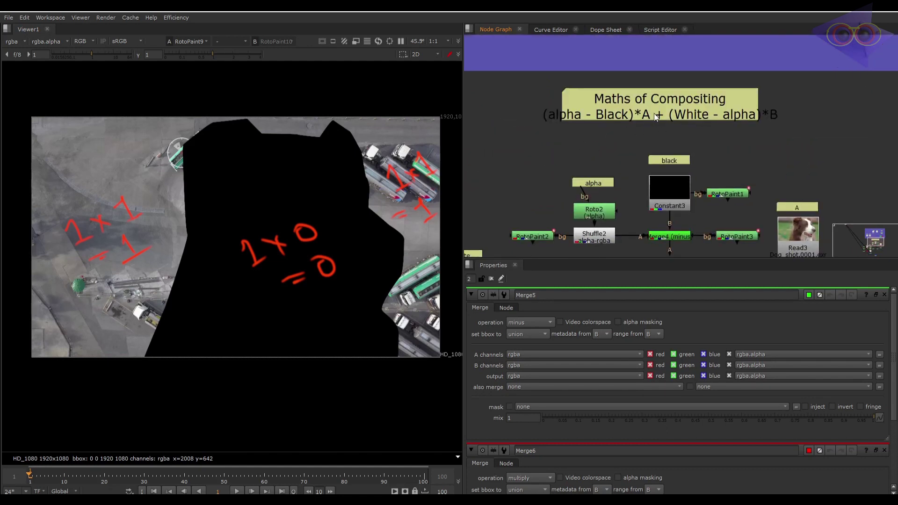
middle_click_drag(676, 155, 688, 44)
middle_click_drag(682, 247, 693, 139)
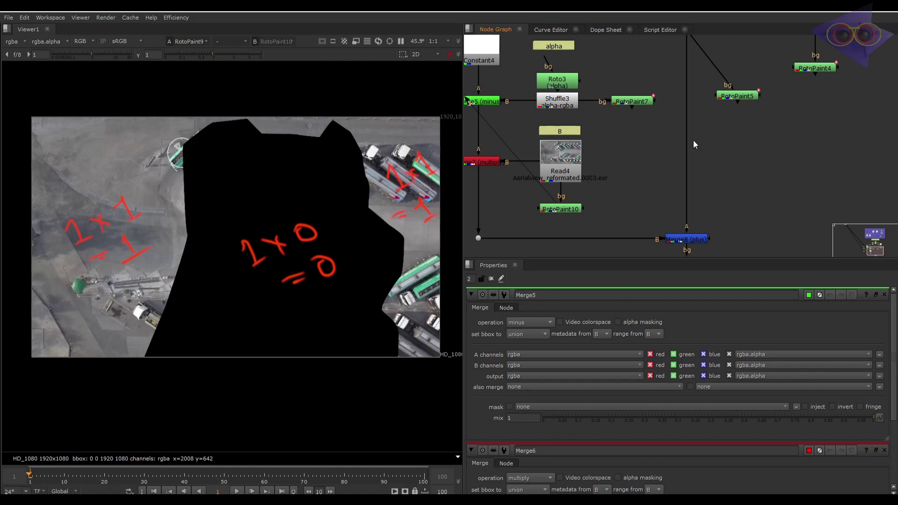
Compare the two multiply results through RotoPaint5 on viewer input 1 and RotoPaint9 on viewer input 2.
left_click_drag(790, 72, 729, 105)
key("1")
middle_click_drag(673, 187, 741, 115)
middle_click_drag(518, 121, 571, 152)
left_click_drag(563, 89, 497, 125)
key("2")
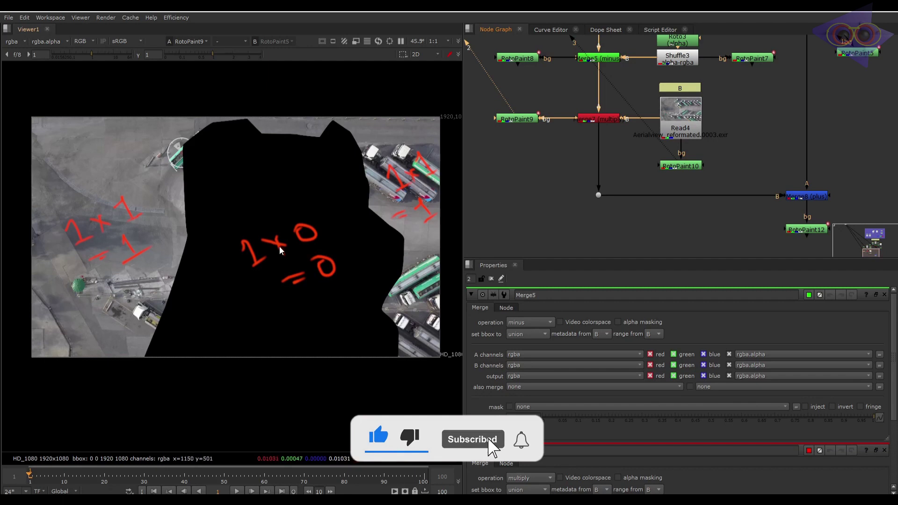
mouse_move(619, 200)
middle_mouse_down()
mouse_move(605, 204)
mouse_move(607, 212)
middle_mouse_up()
middle_click_drag(302, 249, 322, 257)
key("1")
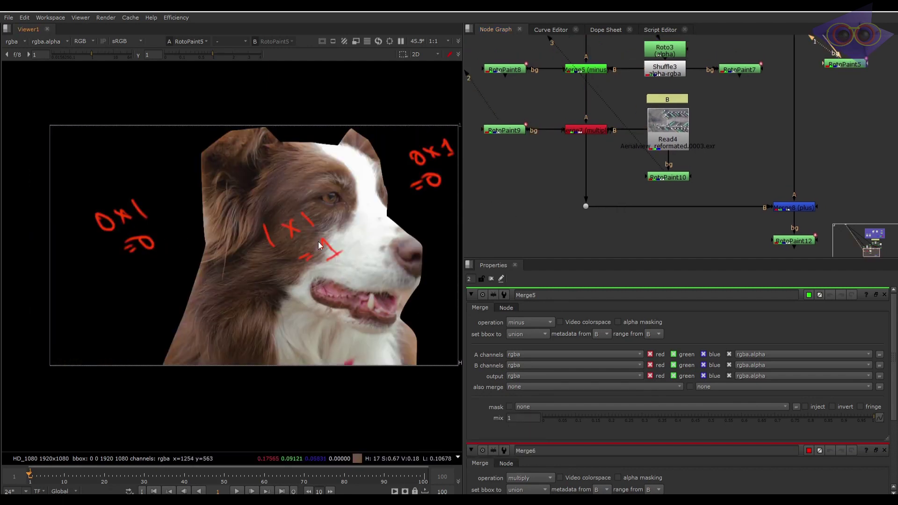
View the Merge8 (plus) output and its RotoPaint12 composited-image annotation on viewer input 3.
middle_click_drag(697, 175, 653, 135)
left_click(758, 169)
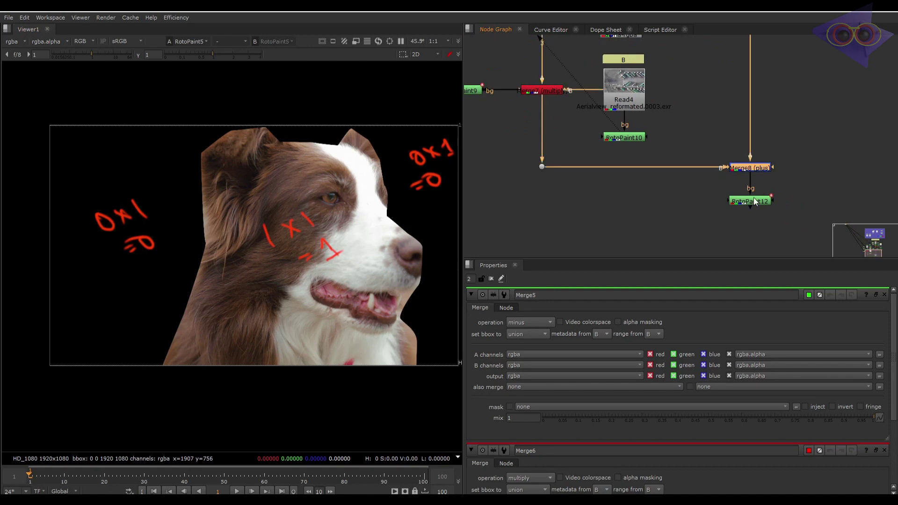
key("1")
left_click(753, 200)
key("1")
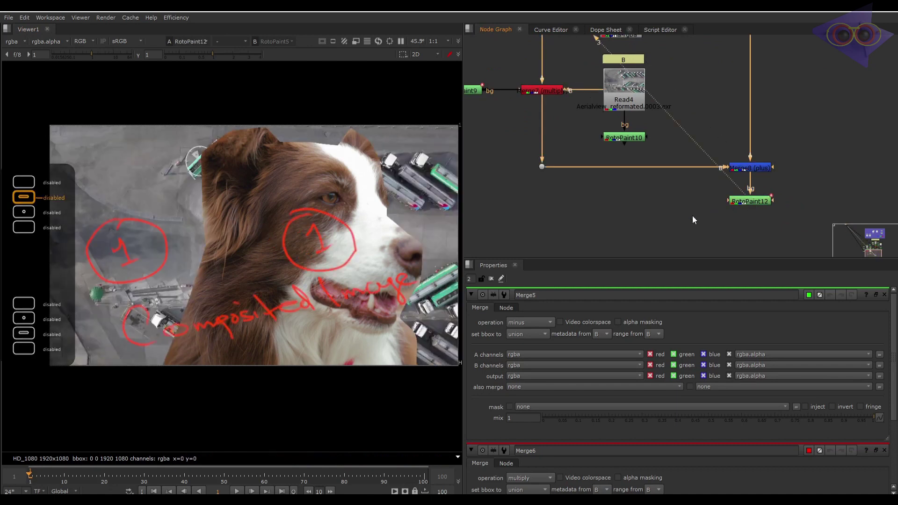
View RotoPaint9 on viewer input 1 and RotoPaint5 on viewer input 2.
middle_click_drag(591, 160, 644, 184)
left_click(513, 114)
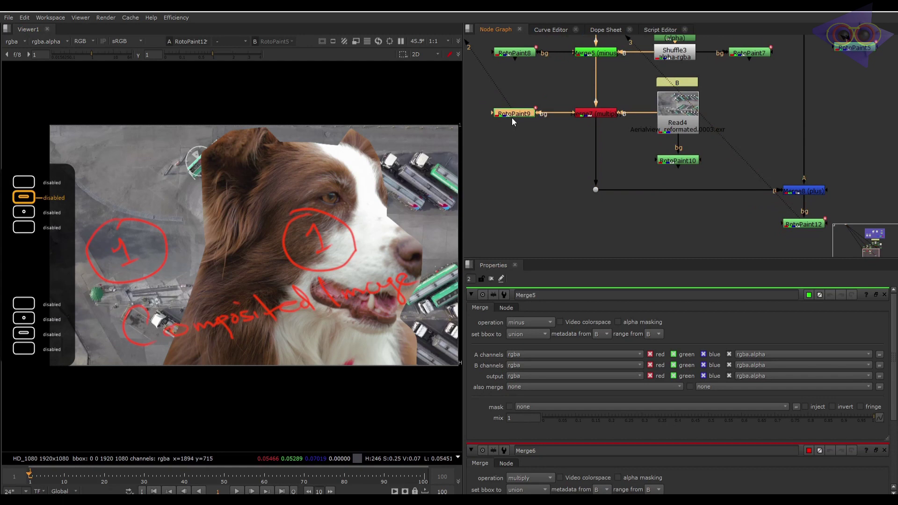
key("1")
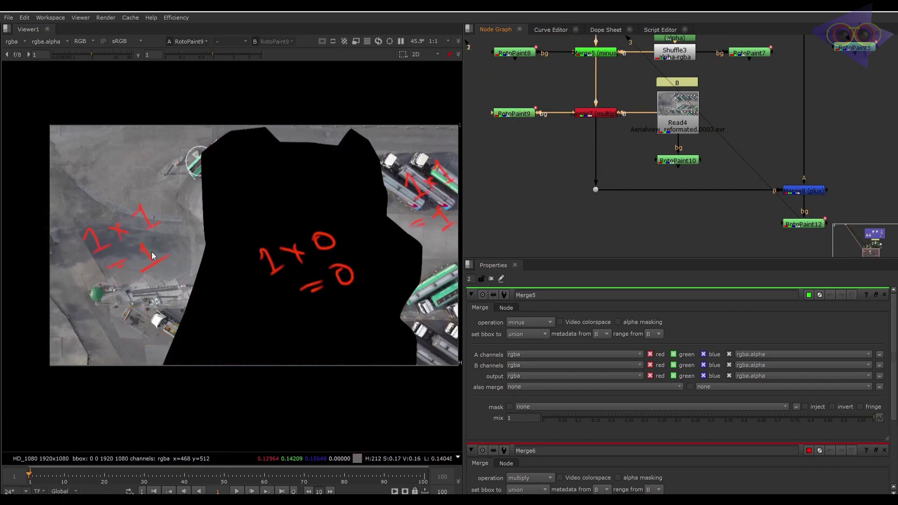
middle_click_drag(710, 105, 689, 168)
left_click(826, 114)
key("2")
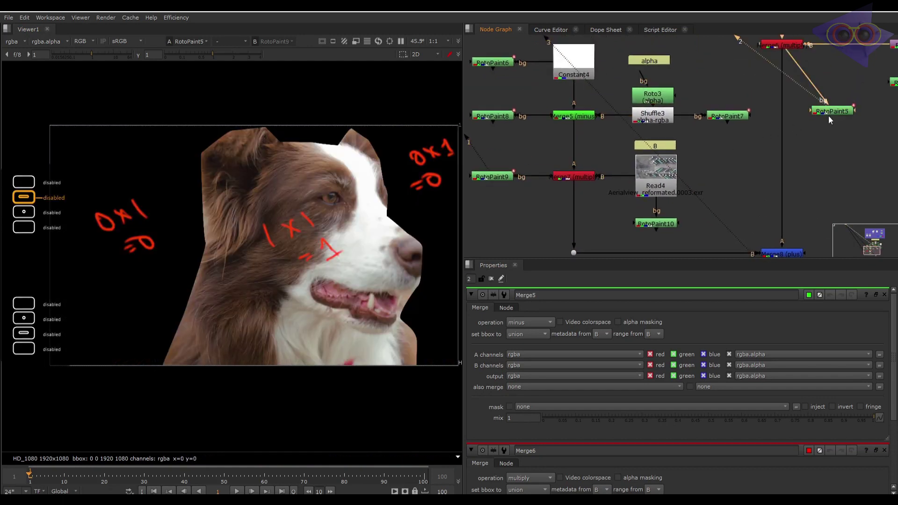
Compare RotoPaint9, RotoPaint5 and RotoPaint12 through viewer inputs 1, 2 and 3, checking how background and subject add up.
middle_click_drag(150, 258, 162, 247)
key("1")
key("2")
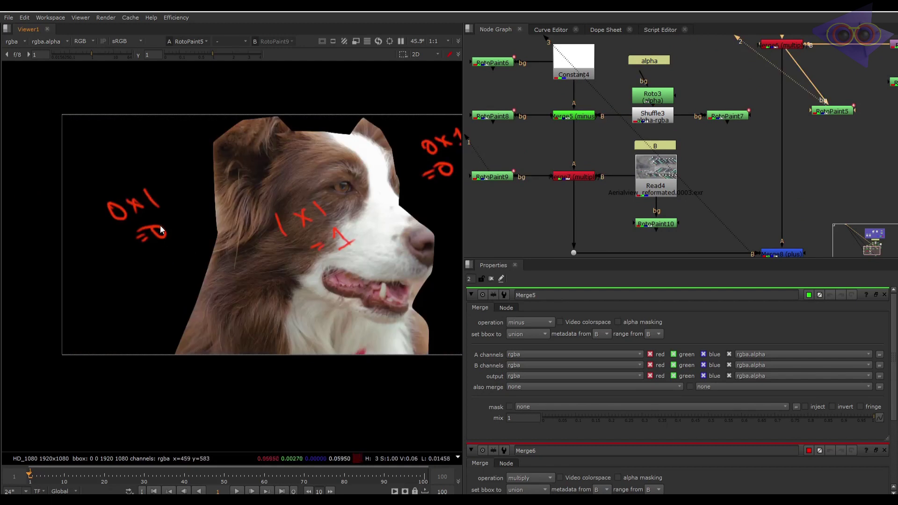
key("3")
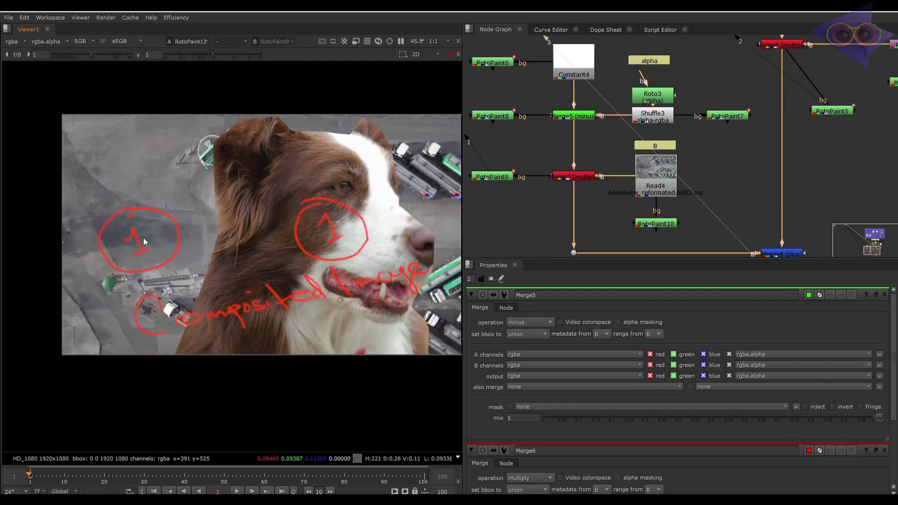
middle_click_drag(318, 249, 234, 229)
key("1")
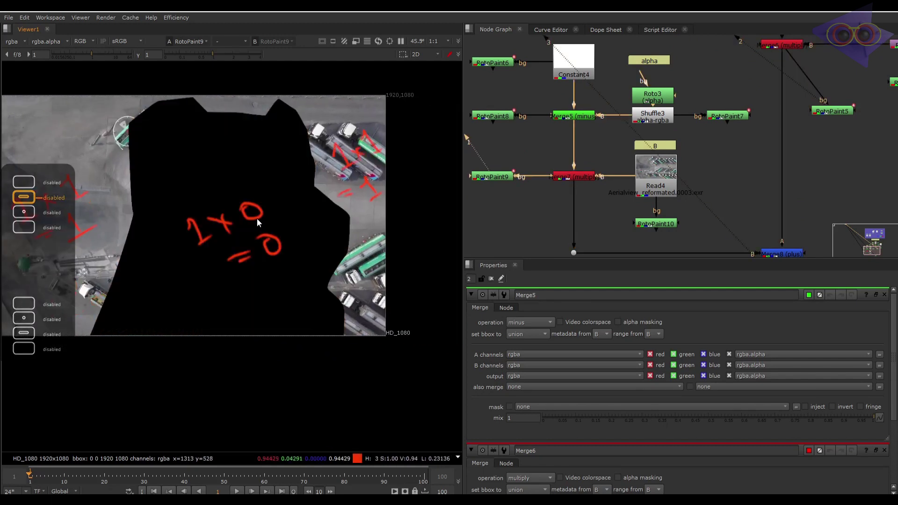
key("2")
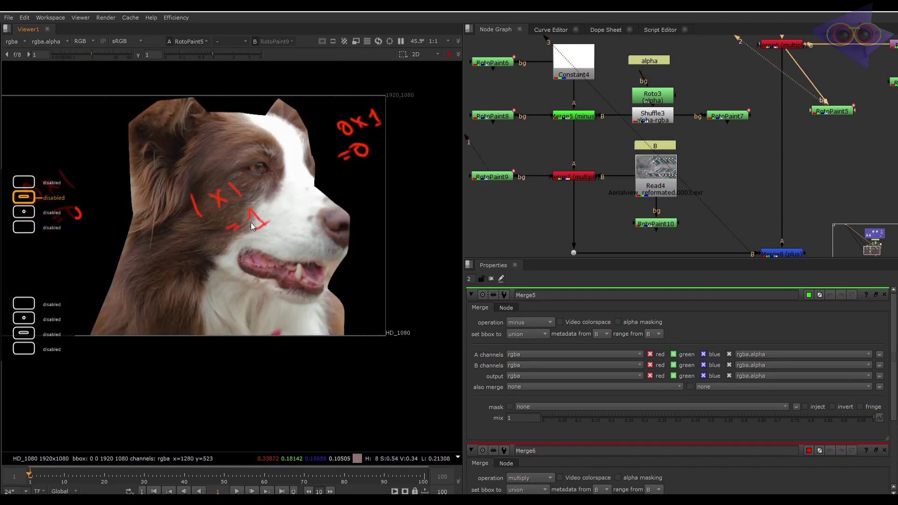
key("3")
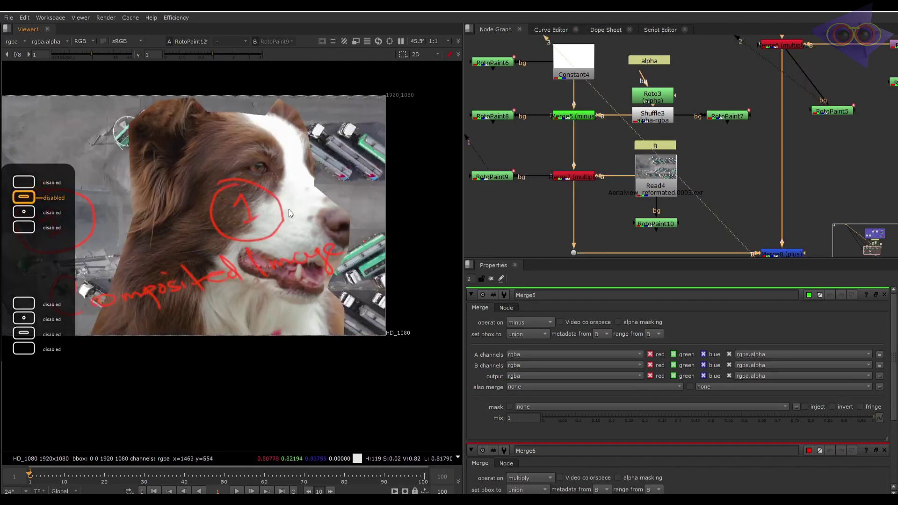
middle_click_drag(249, 248, 292, 232)
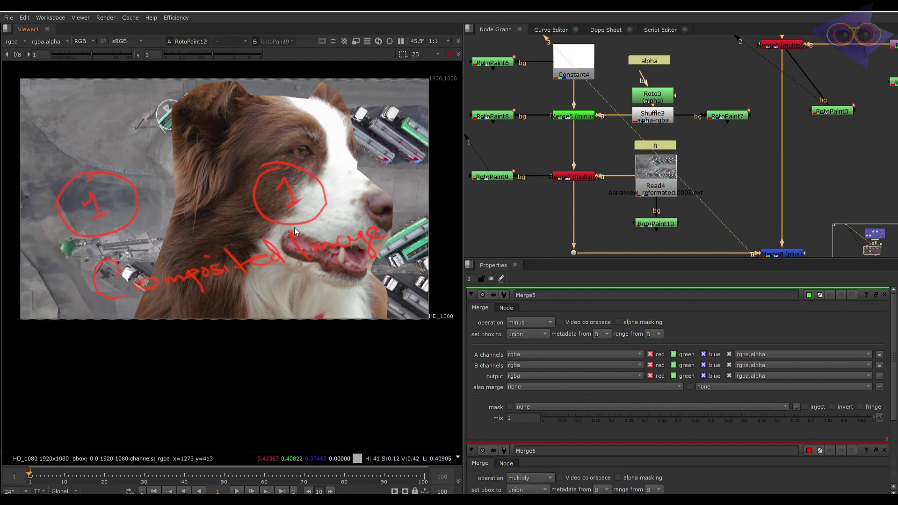
scroll(737, 187, "down", 4)
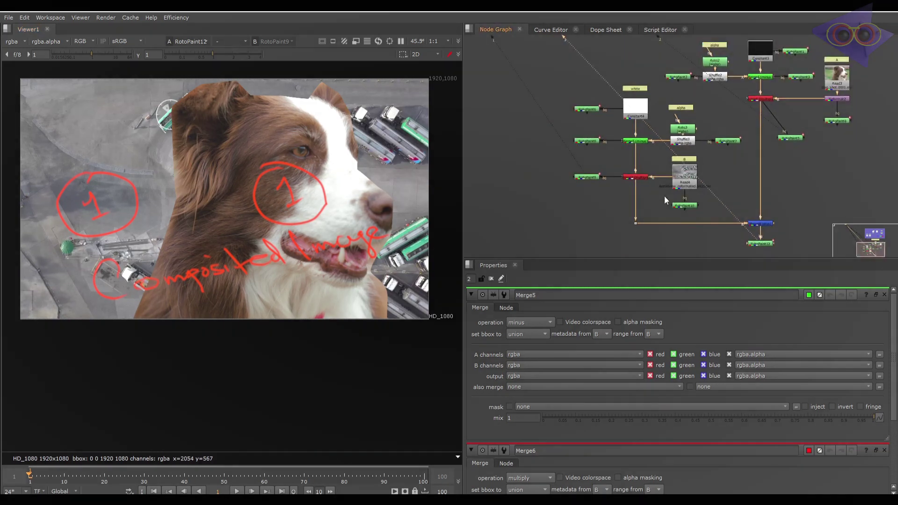